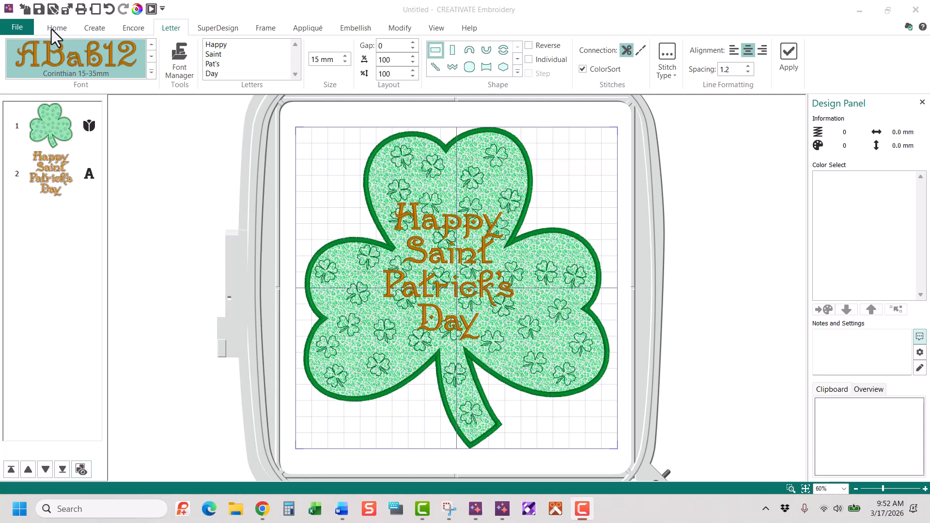
Delete the shamrock design and its lettering so the hoop is empty
click(534, 227)
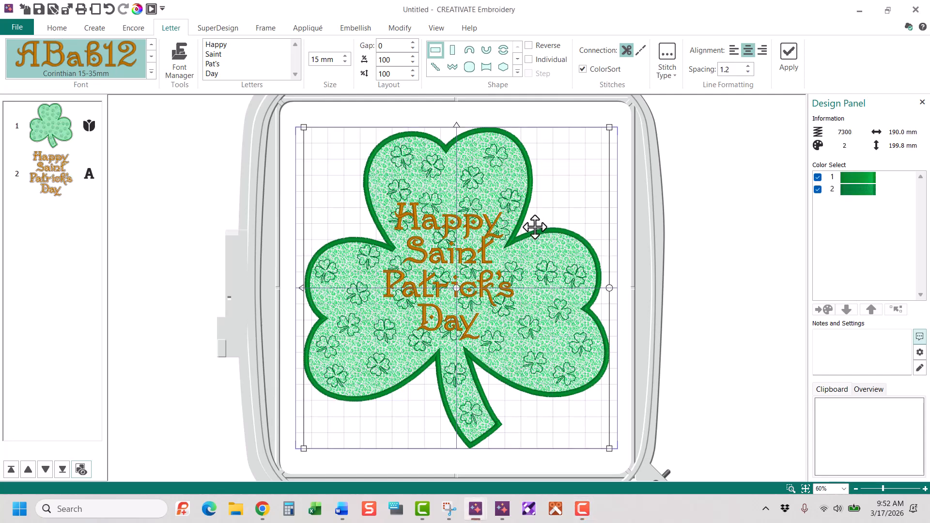
key(ctrl+a)
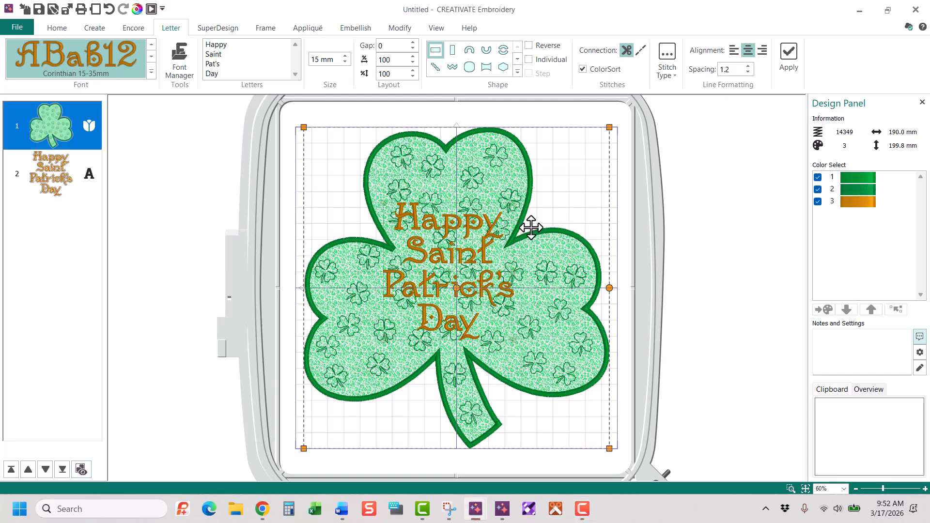
key(Delete)
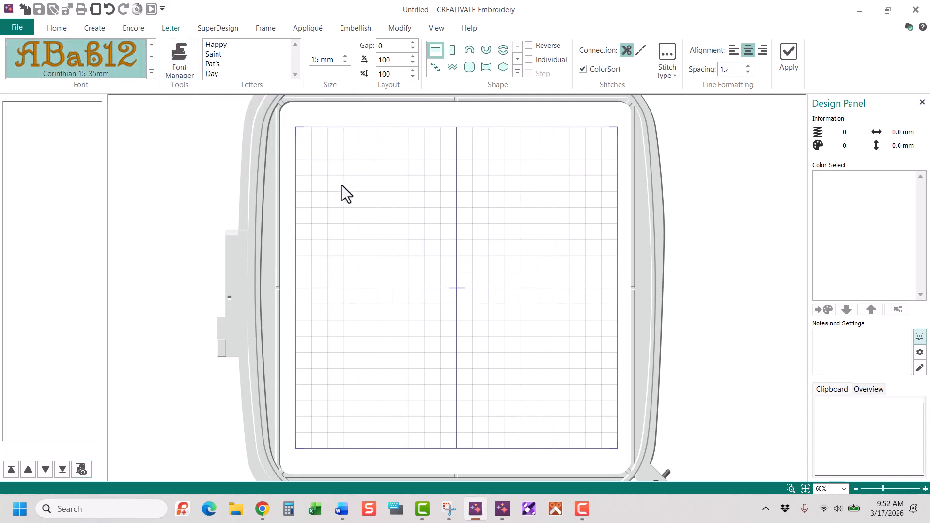
Review the Clover Things font in the font list and the QuickFont settings for converting it to Outline stitches, without creating a font
click(151, 72)
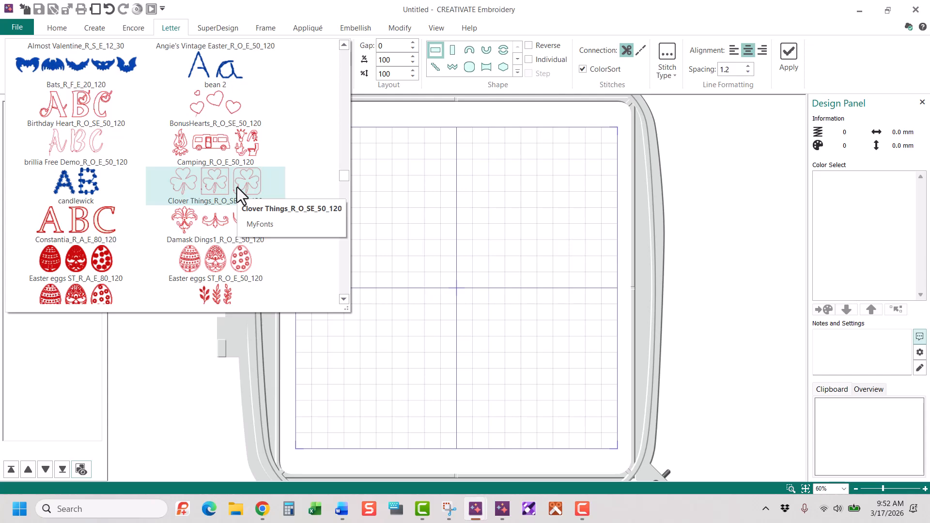
click(361, 170)
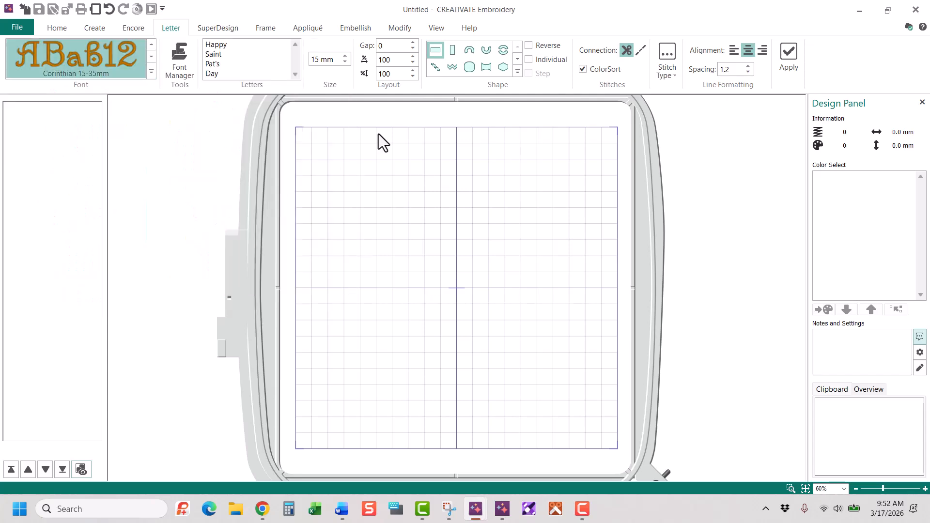
click(184, 62)
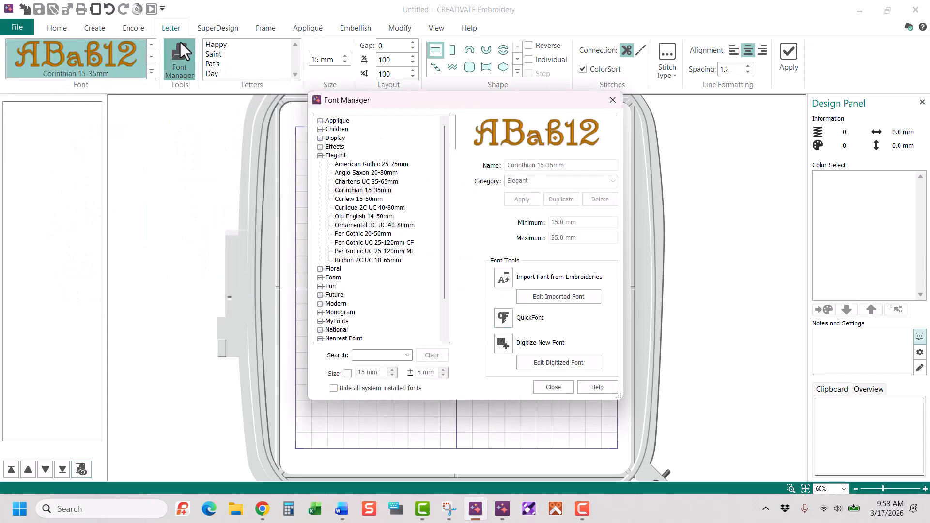
click(505, 320)
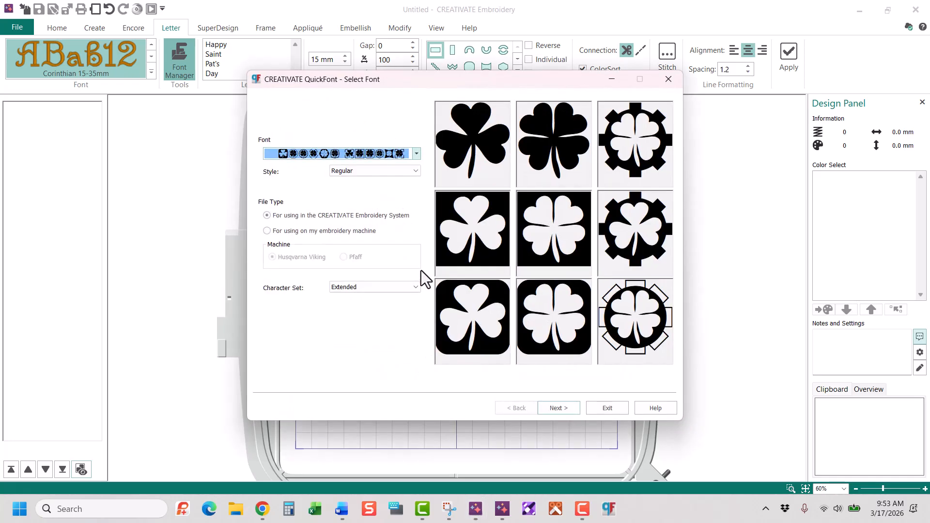
click(415, 154)
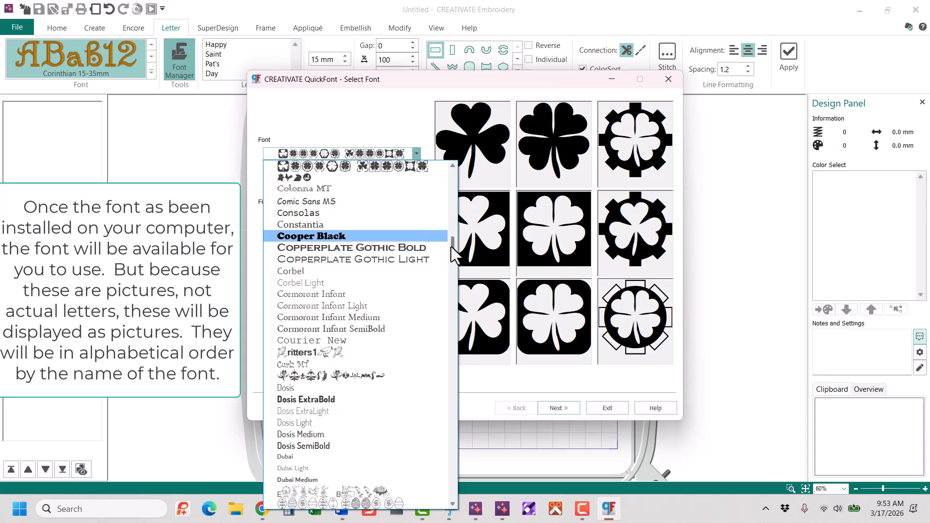
drag(453, 252, 451, 240)
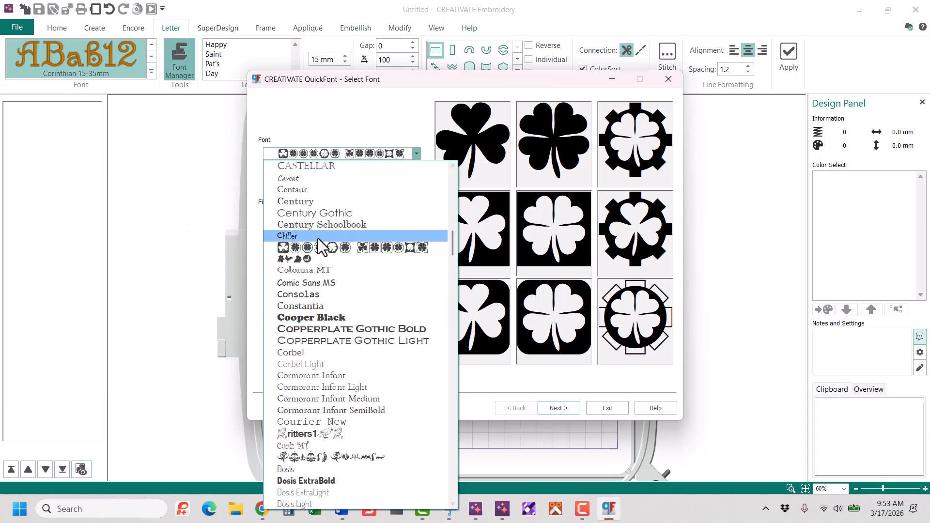
click(283, 248)
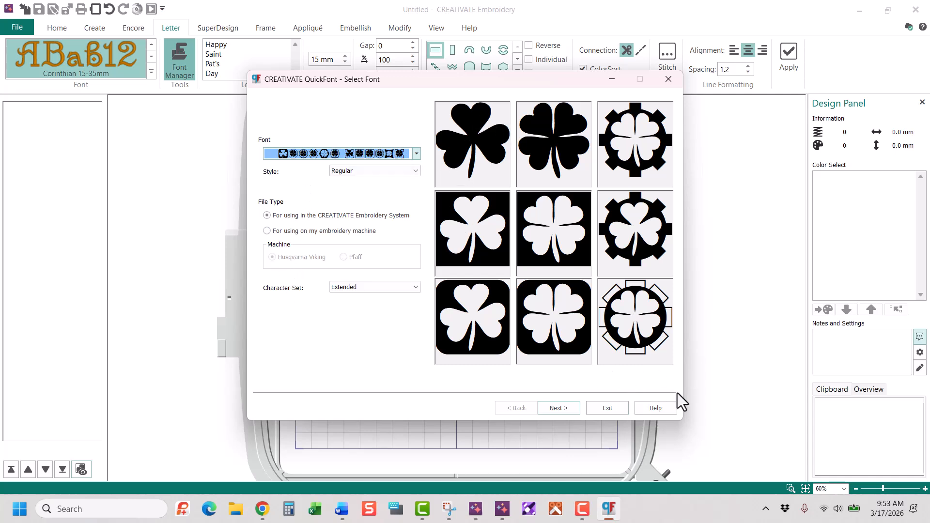
click(557, 408)
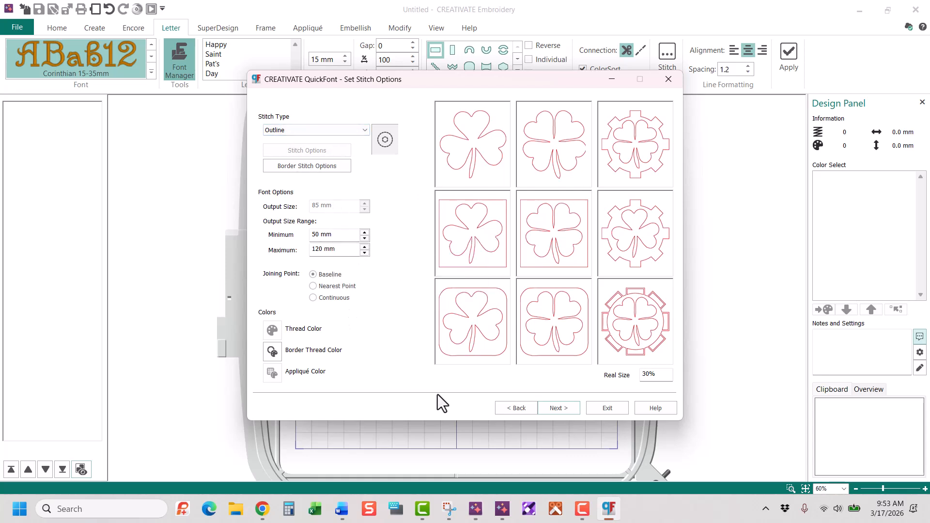
click(559, 408)
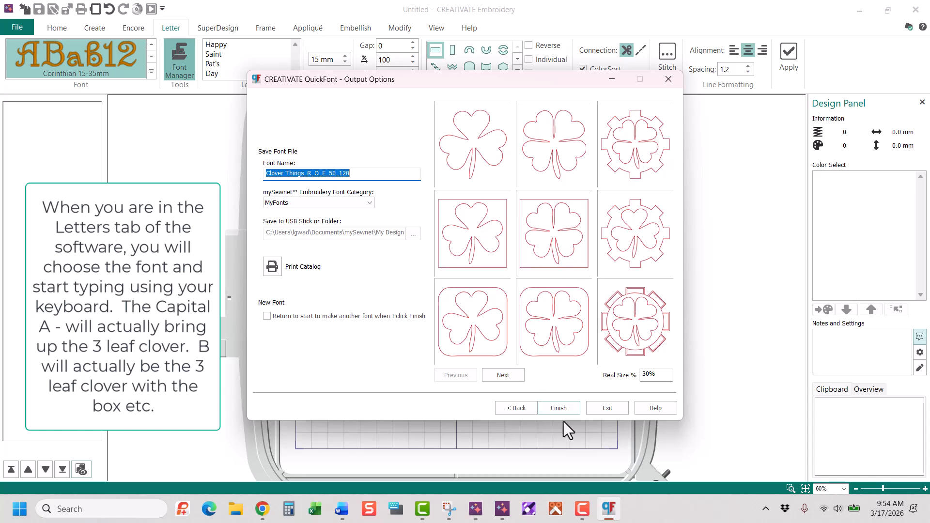
click(608, 407)
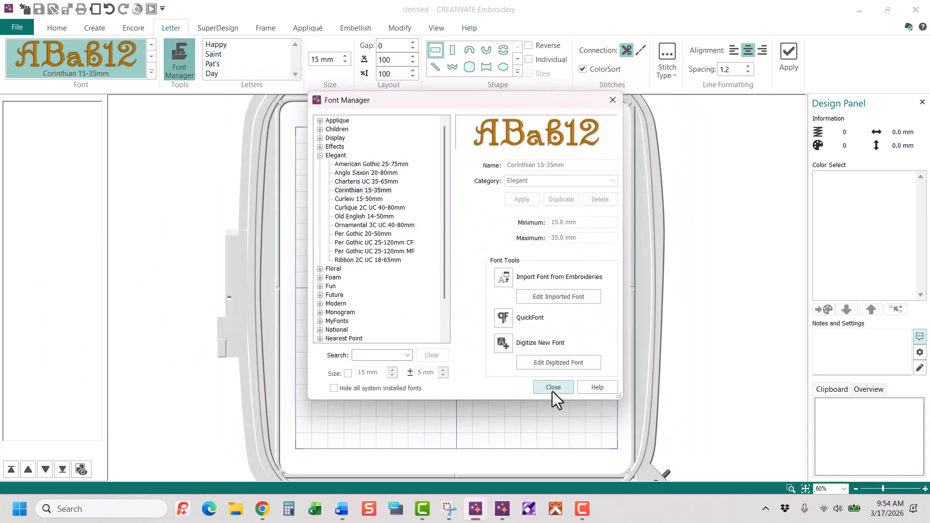
click(555, 387)
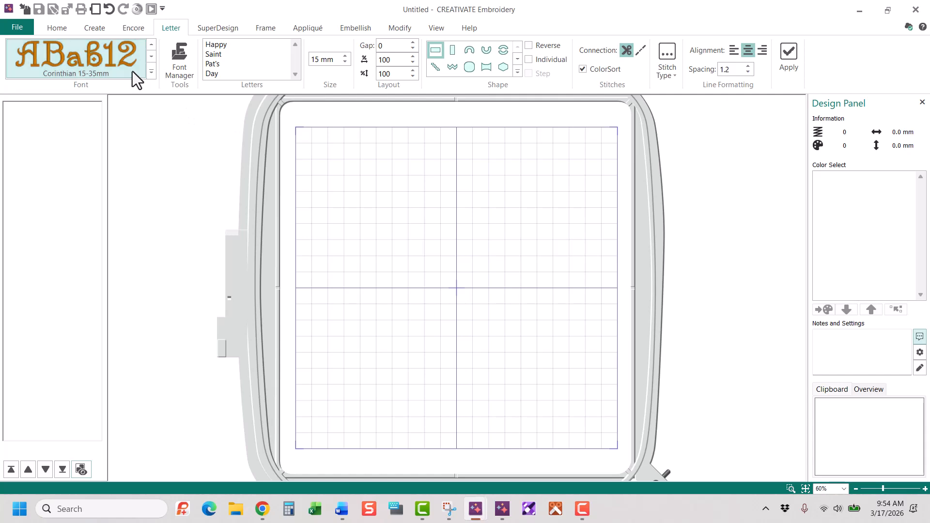
Create a 200 mm wide three-leaf clover outline with the Word Sculpt wizard, using Running Stitch and no words
click(101, 30)
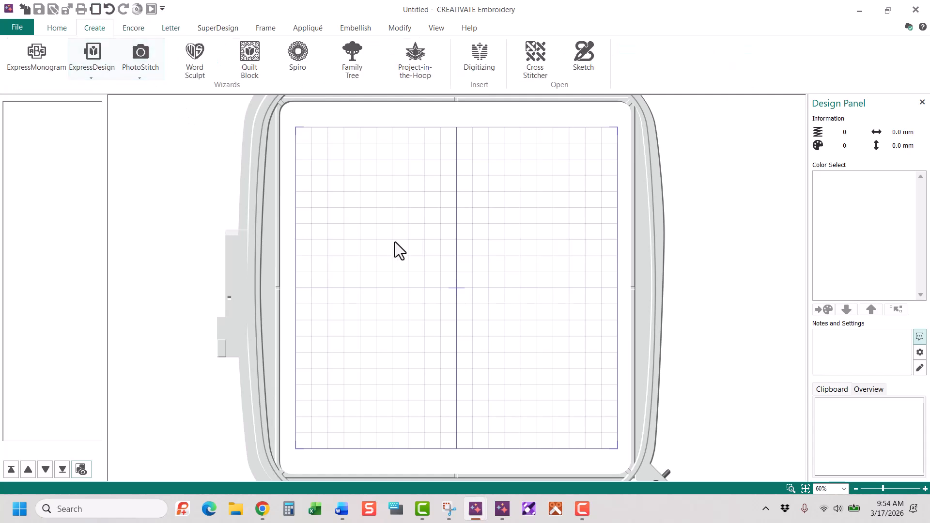
click(205, 57)
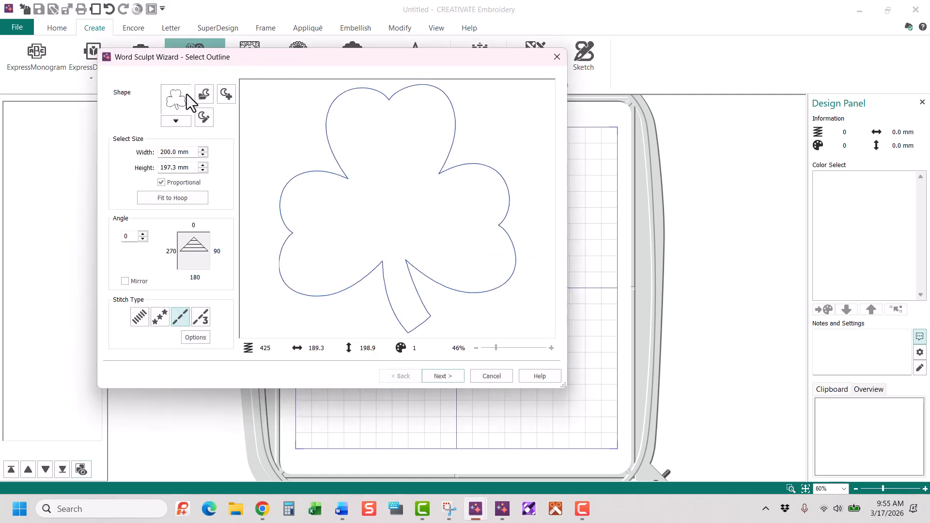
click(175, 124)
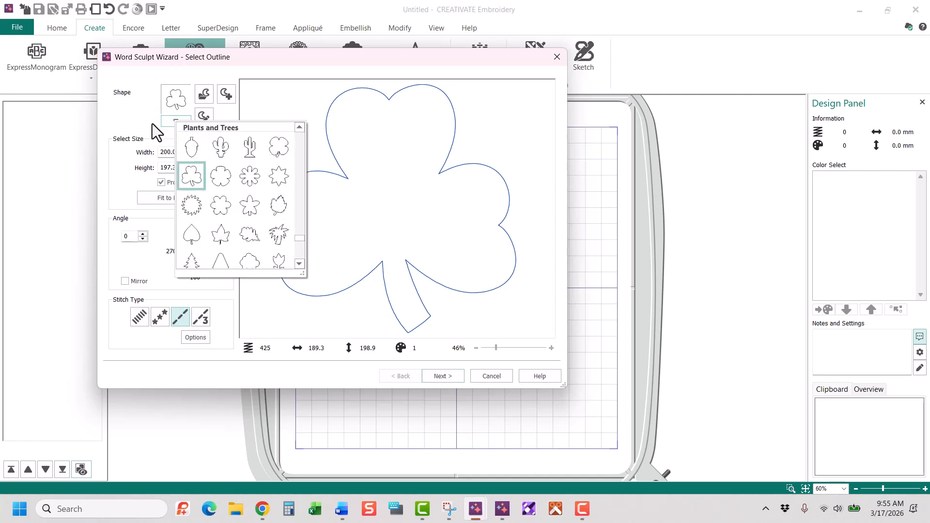
click(152, 124)
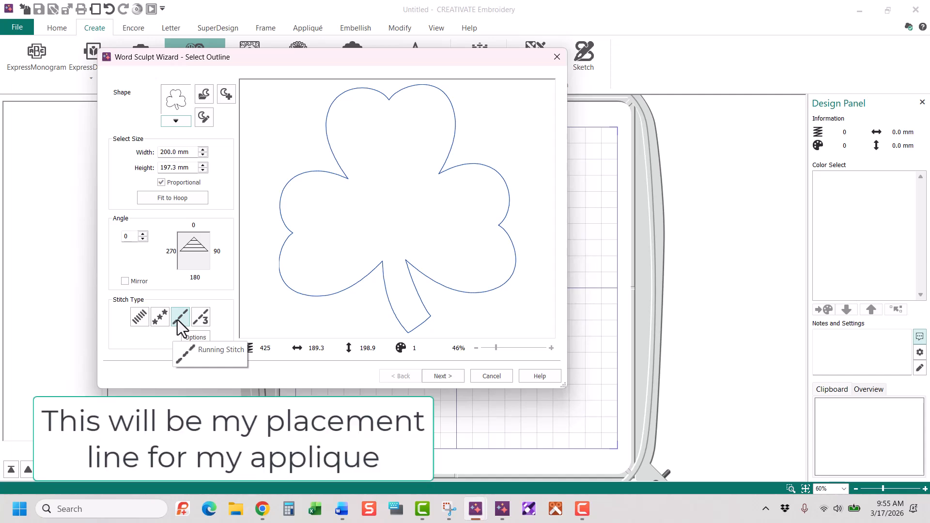
click(443, 374)
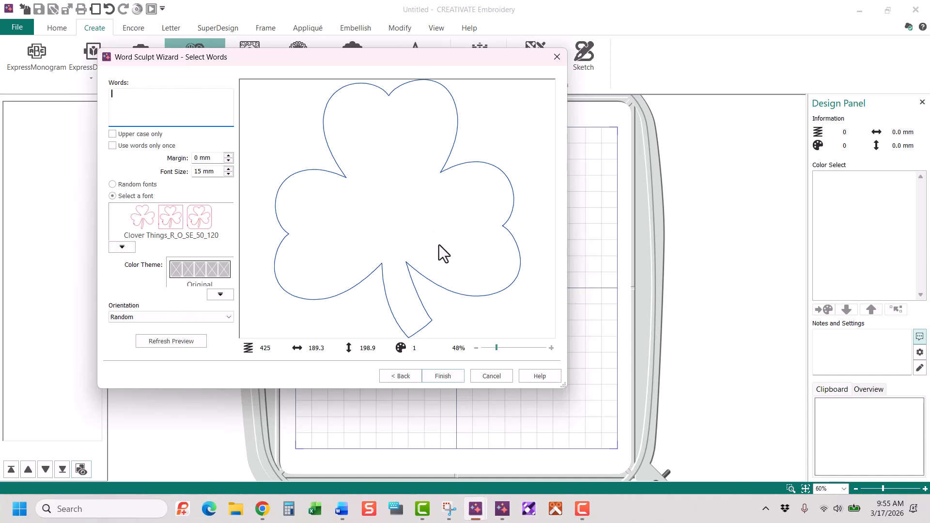
click(443, 375)
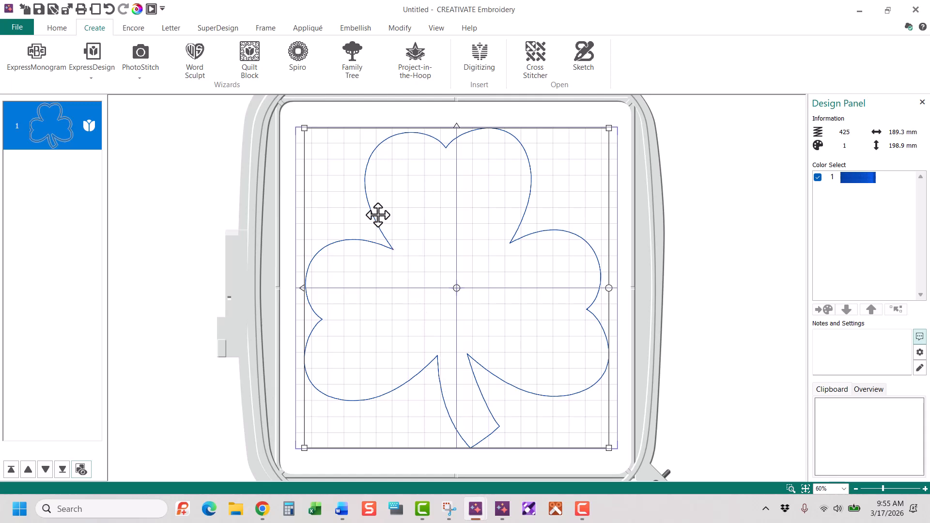
Add a second Word Sculpt clover outline without words as a Motif Line, using Husqvarna Viking group, A Utility Stitches category, pattern 2
click(188, 53)
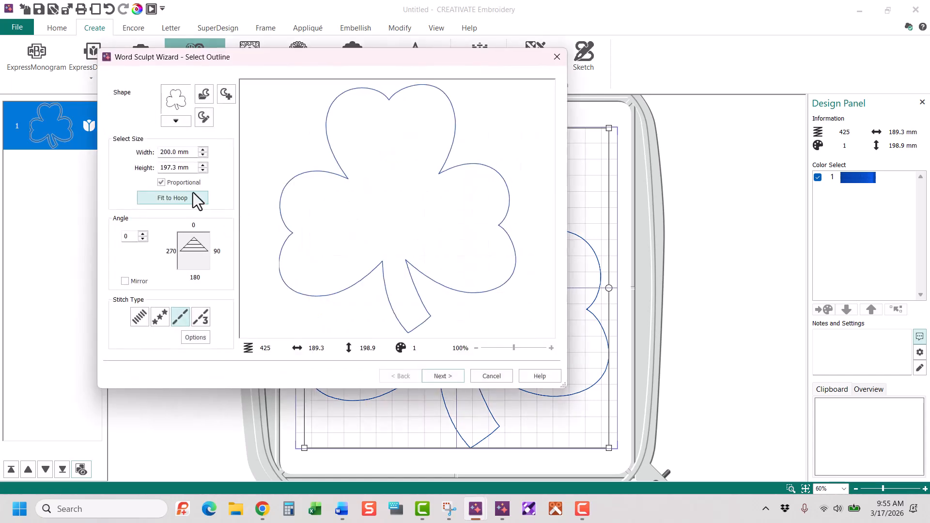
click(159, 316)
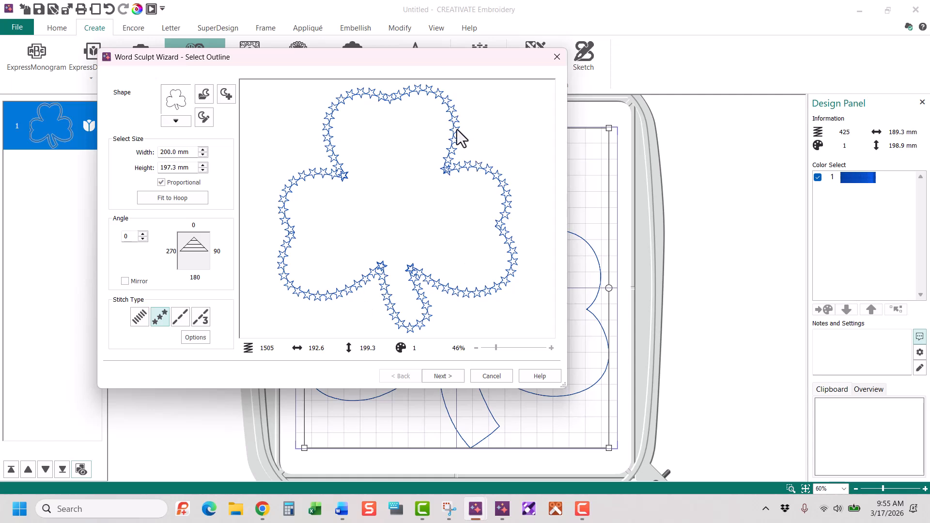
click(208, 337)
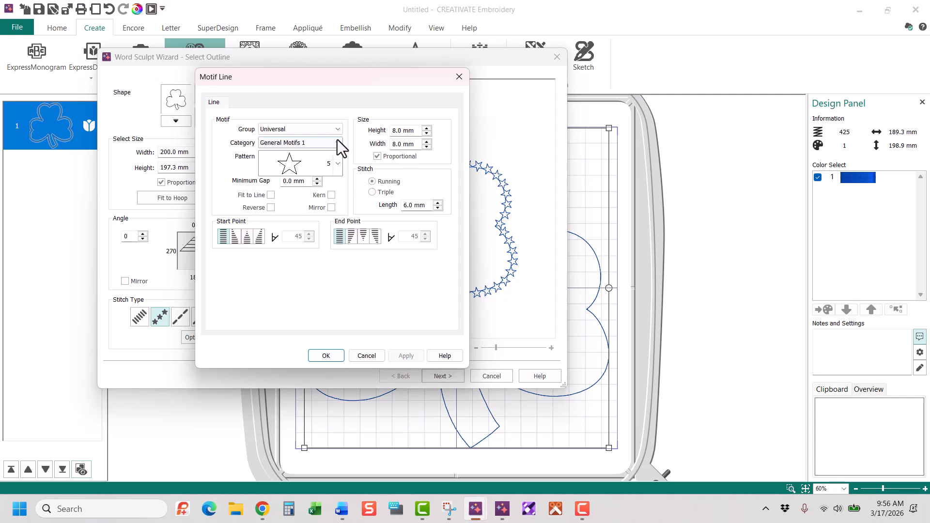
click(341, 141)
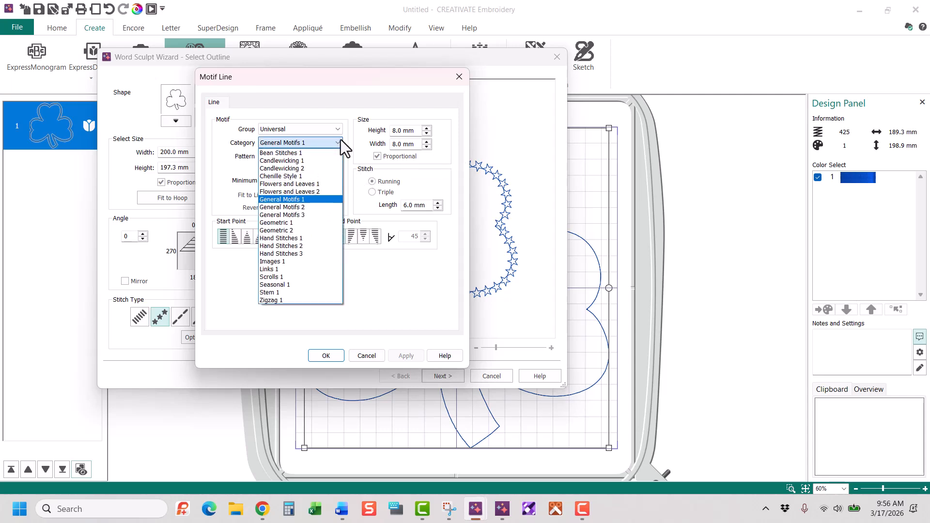
click(337, 129)
click(318, 154)
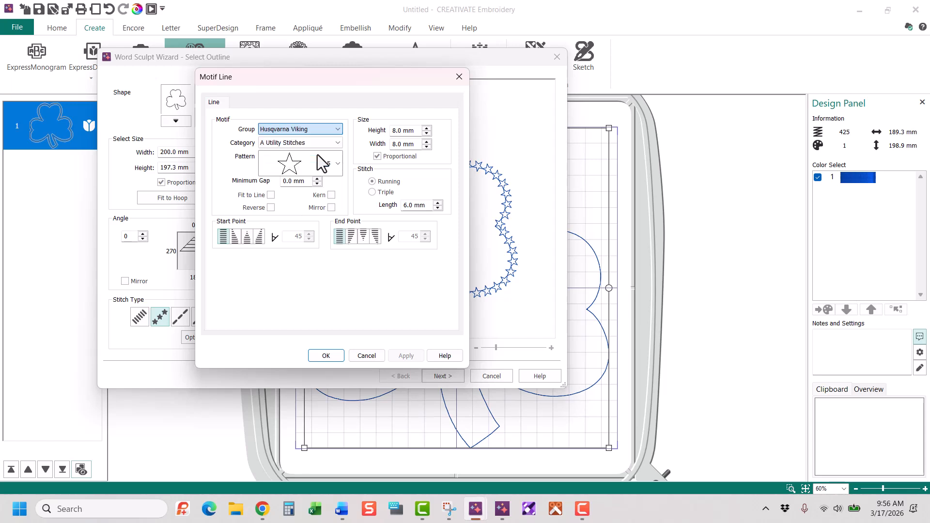
click(341, 160)
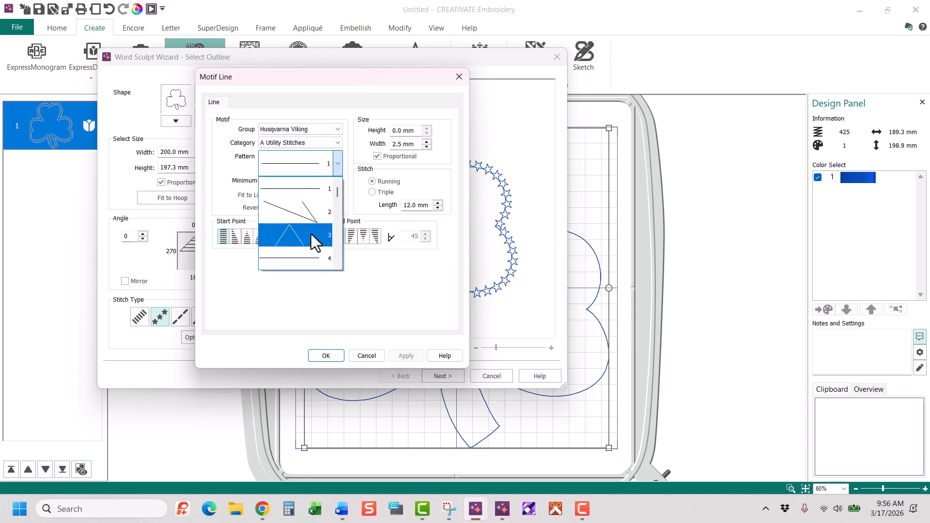
click(311, 219)
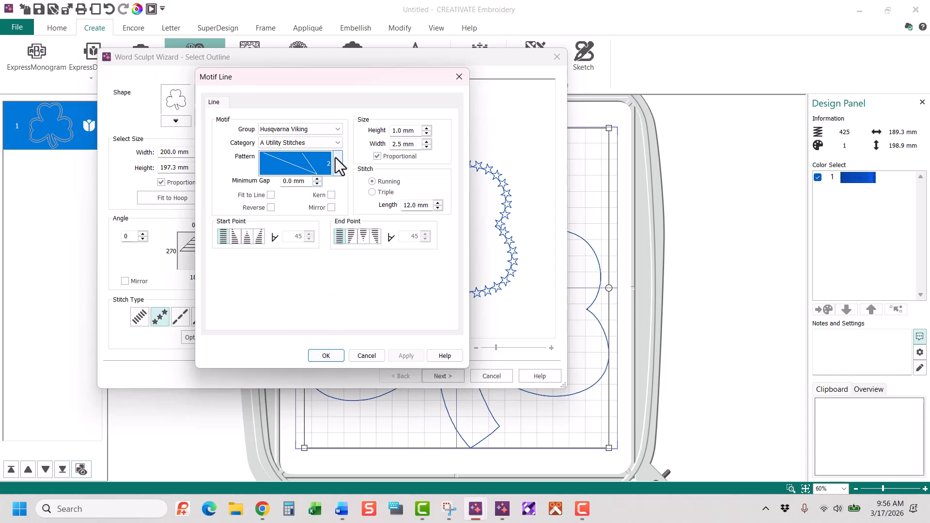
click(325, 358)
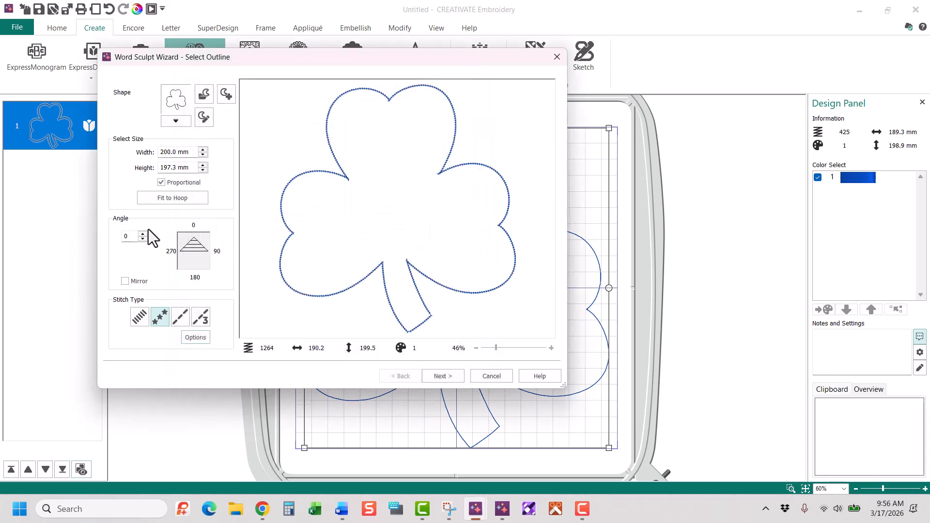
click(444, 375)
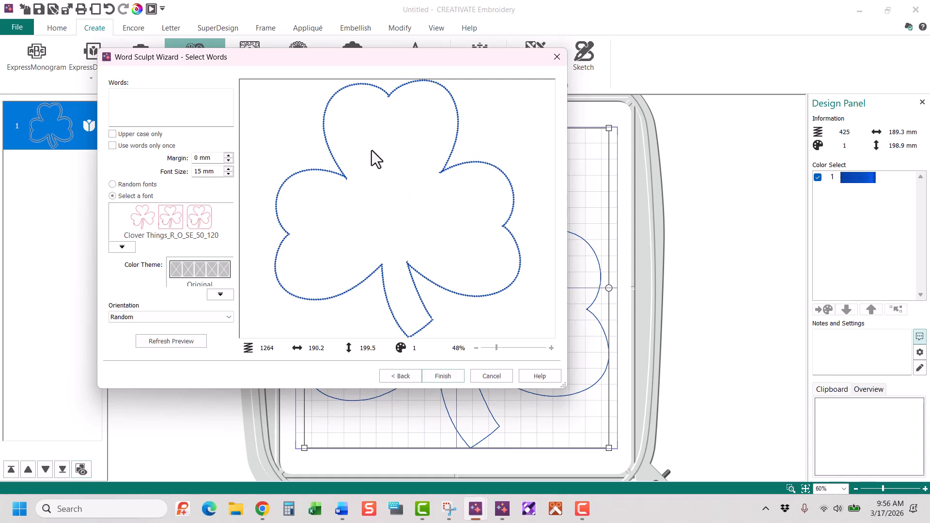
click(443, 376)
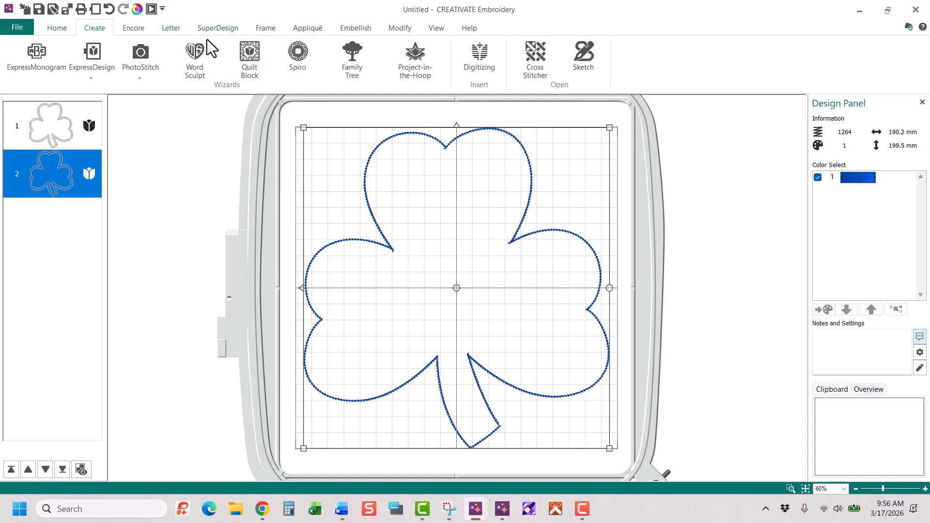
Start a third Word Sculpt clover outline as a Satin Line, 3.0 mm wide with density 4, and proceed to the word selection
click(195, 58)
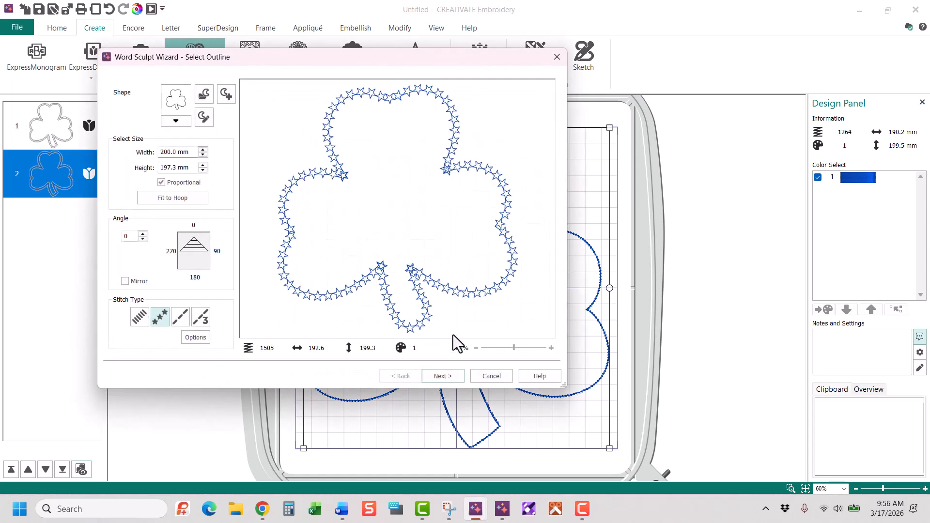
click(140, 317)
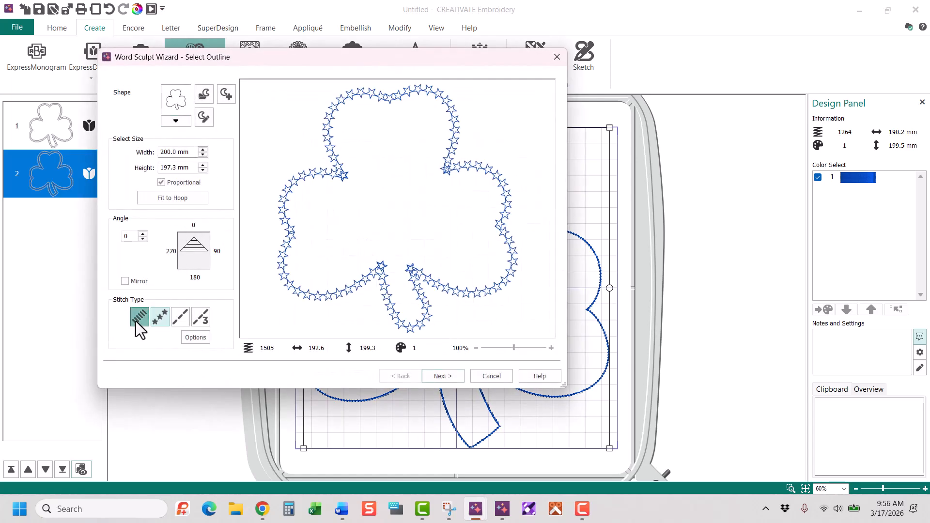
click(193, 337)
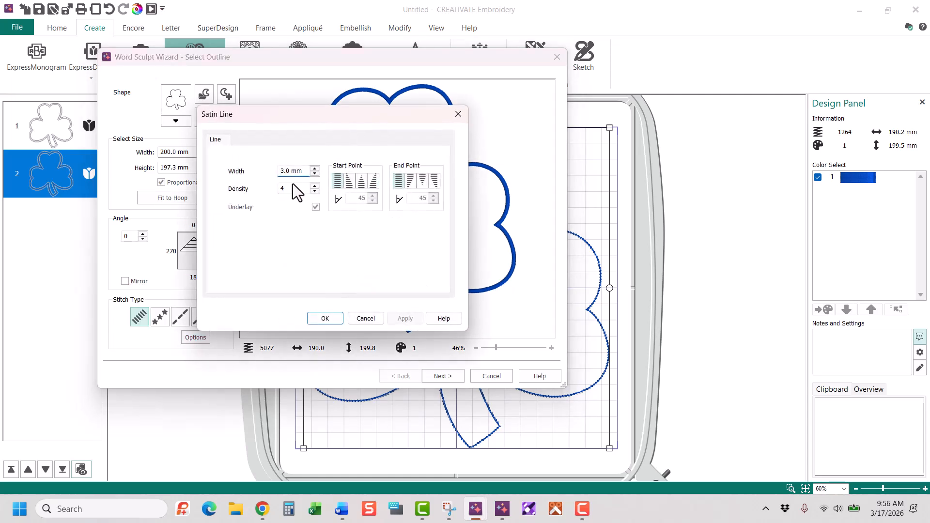
click(318, 321)
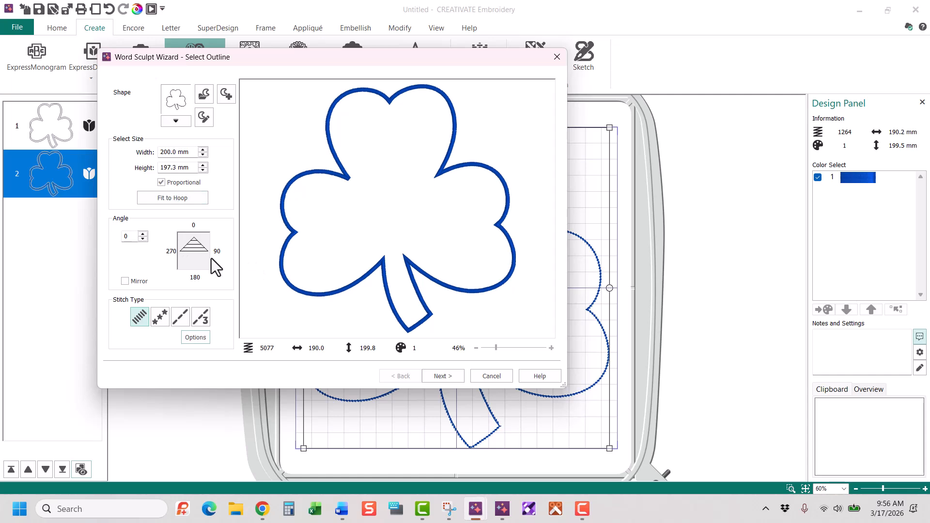
click(439, 376)
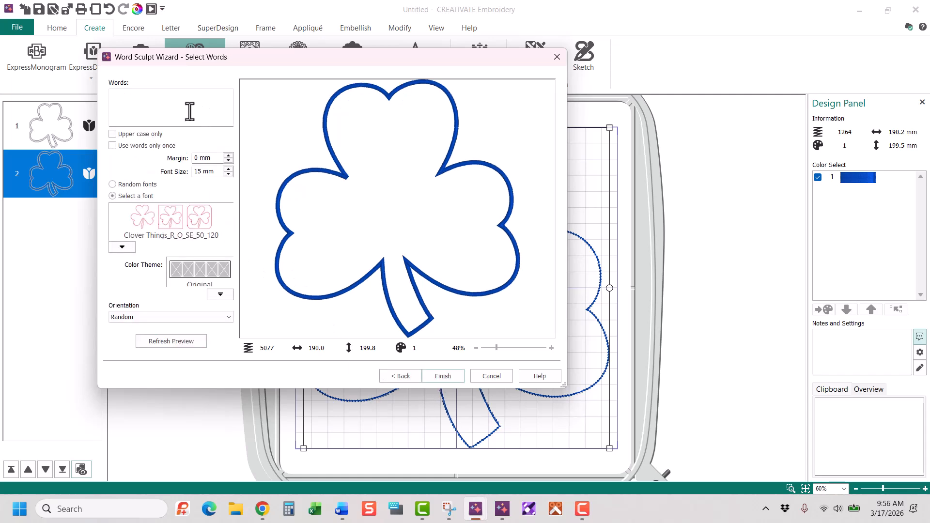
Keep the Clover Things font for the fill and enter "A, a" as the words, separated by a comma
click(119, 246)
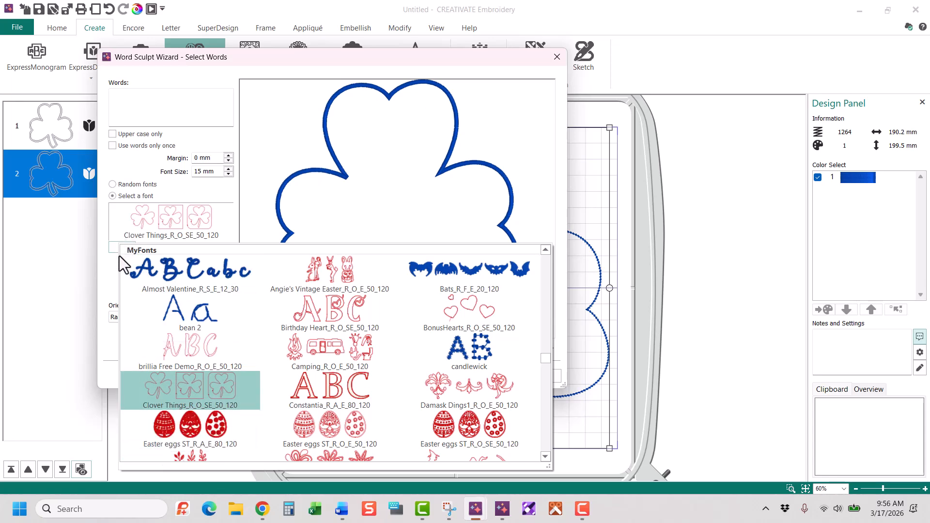
click(157, 220)
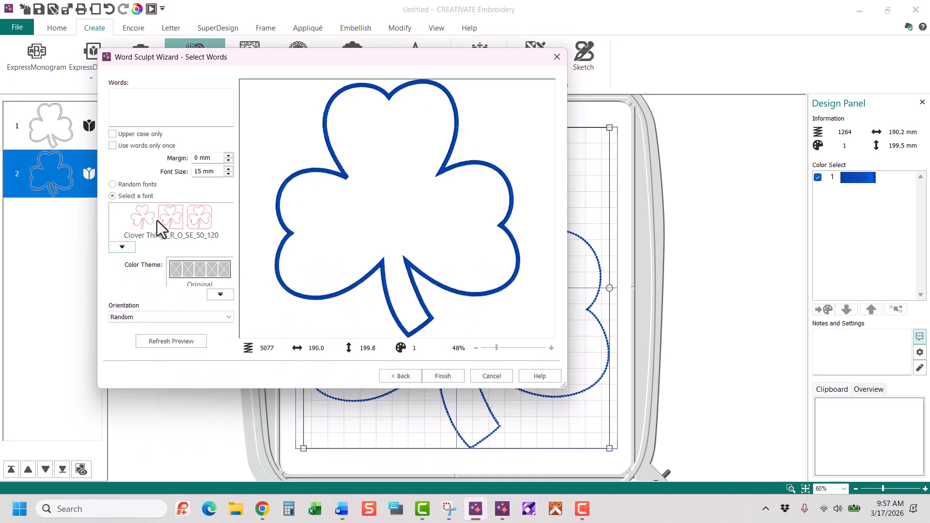
click(127, 97)
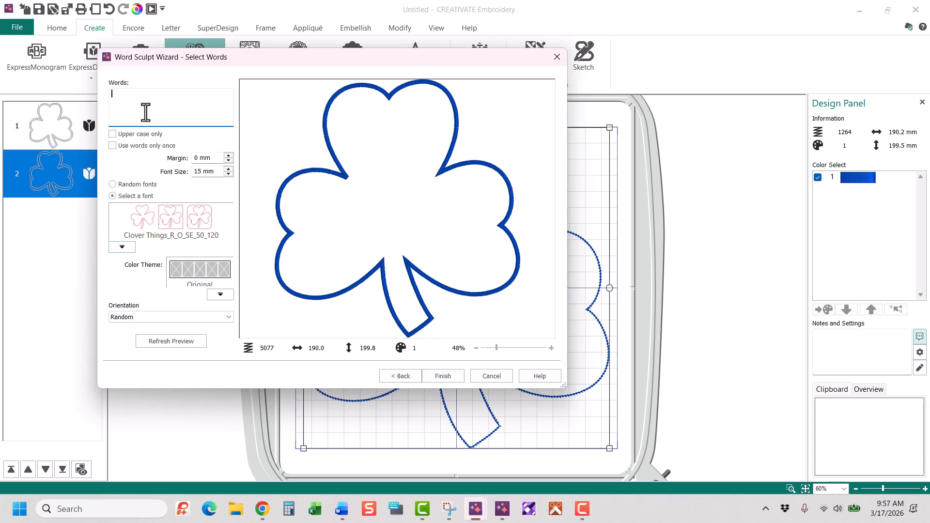
text(A,)
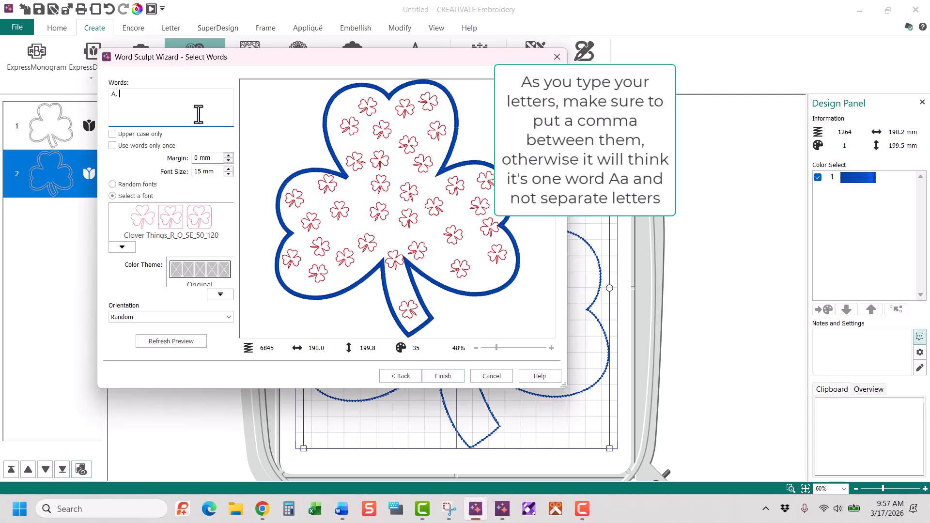
text( a)
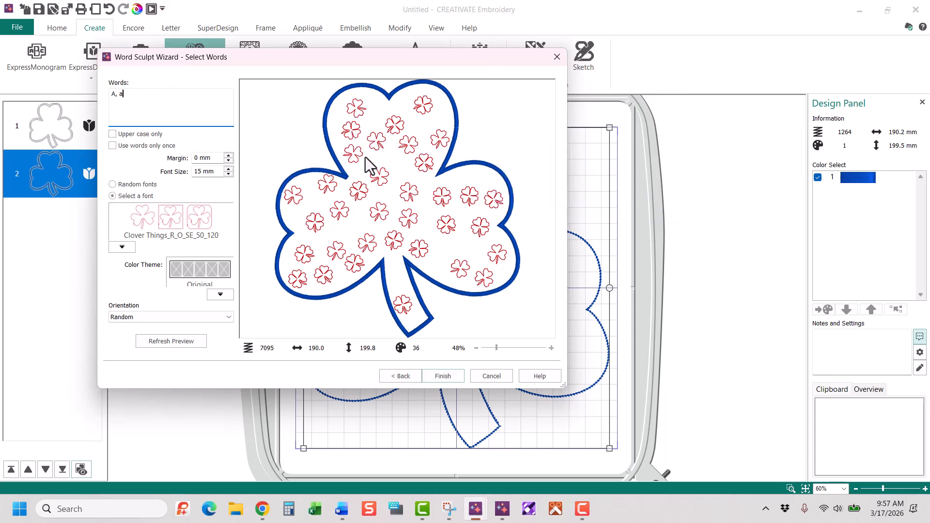
Set the clover fill's font size to 19 mm and finish the Word Sculpt design
click(229, 174)
click(229, 168)
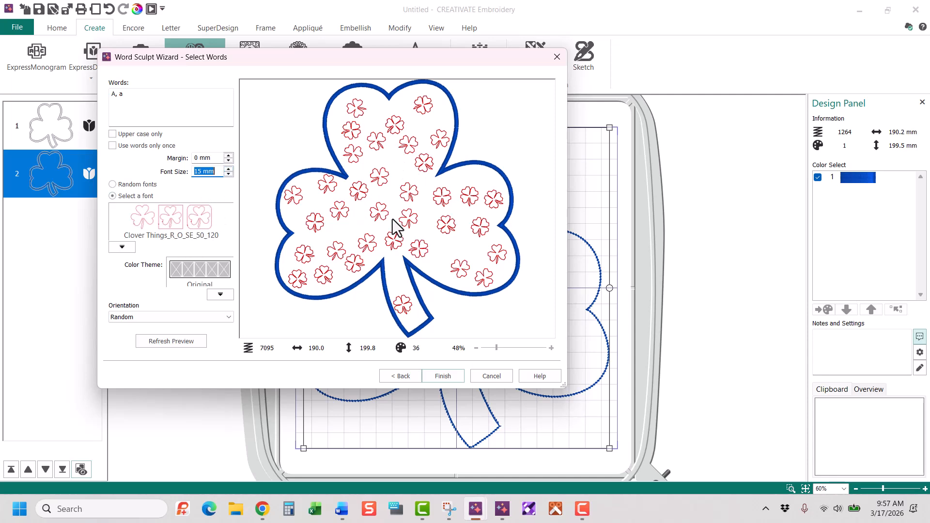
click(228, 169)
click(228, 169)
click(228, 169)
click(228, 169)
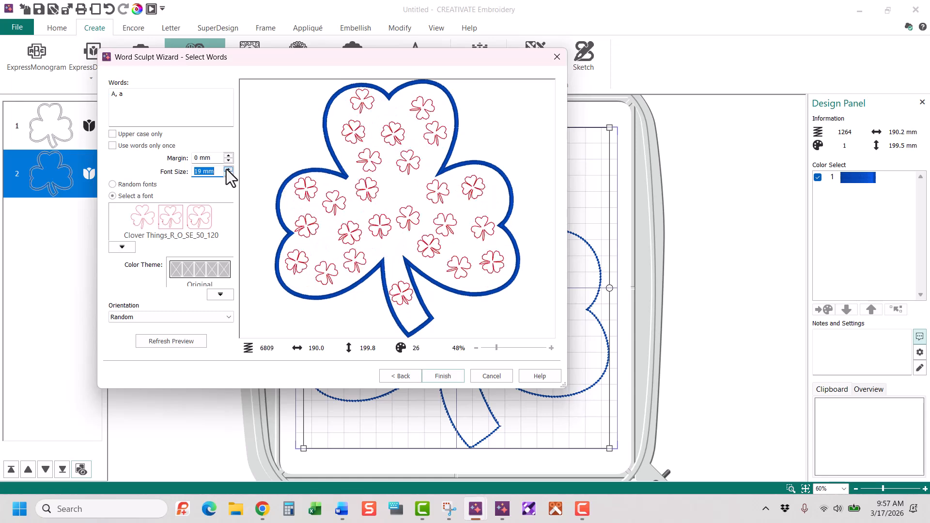
click(228, 169)
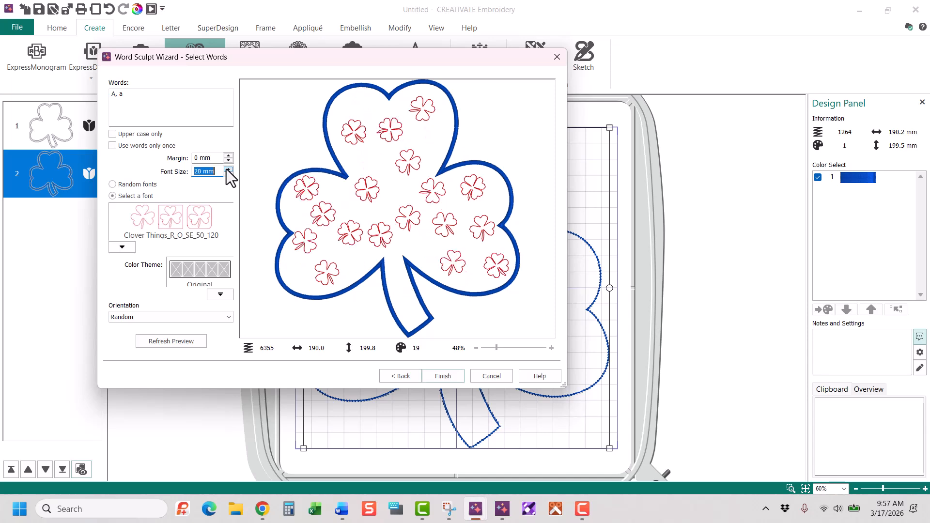
click(228, 175)
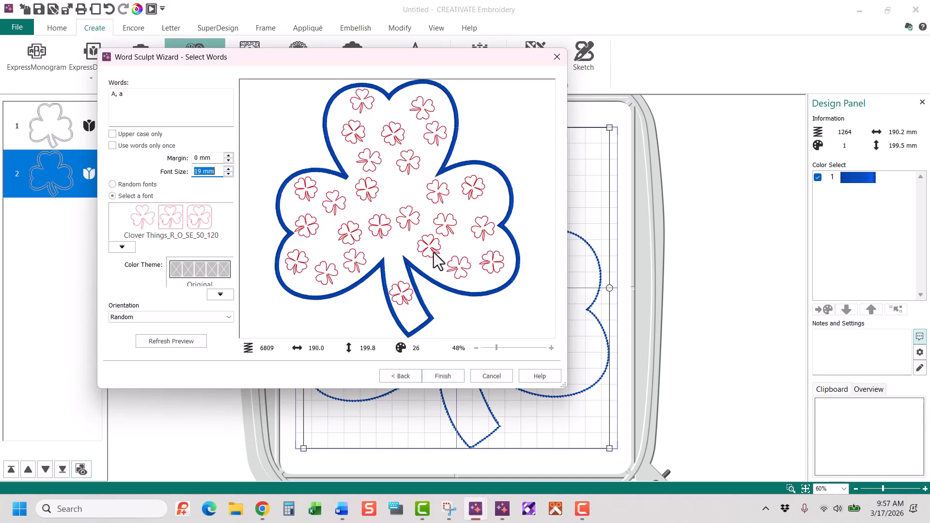
click(444, 376)
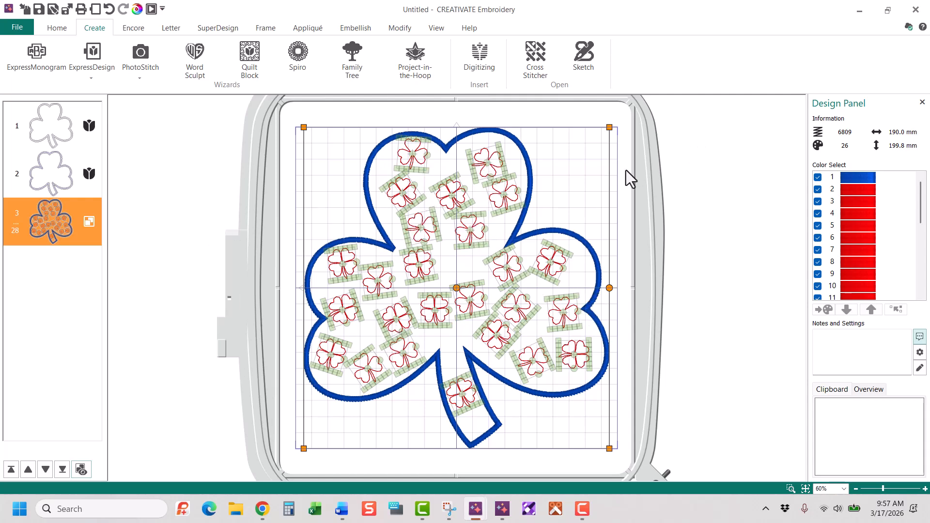
Show the grouped design's individual parts and move the small clover in the stem down toward the stem's end
click(690, 172)
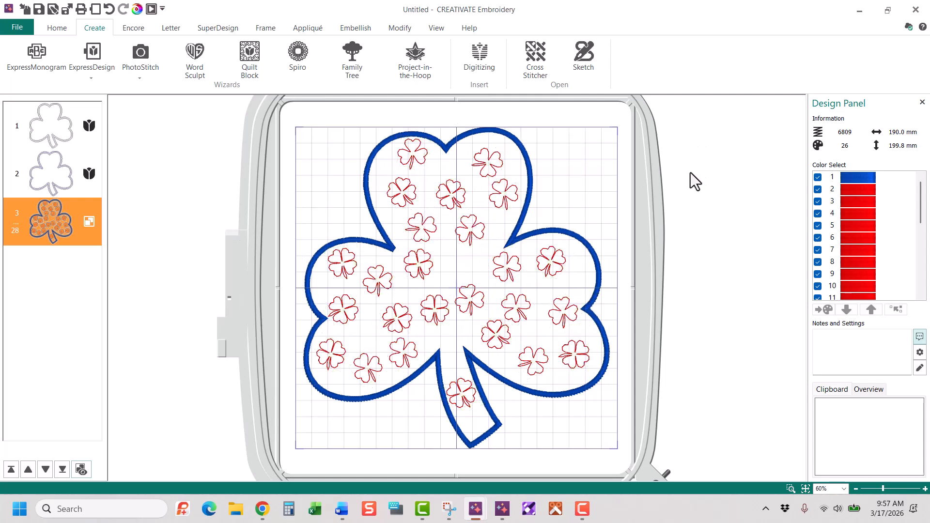
click(475, 301)
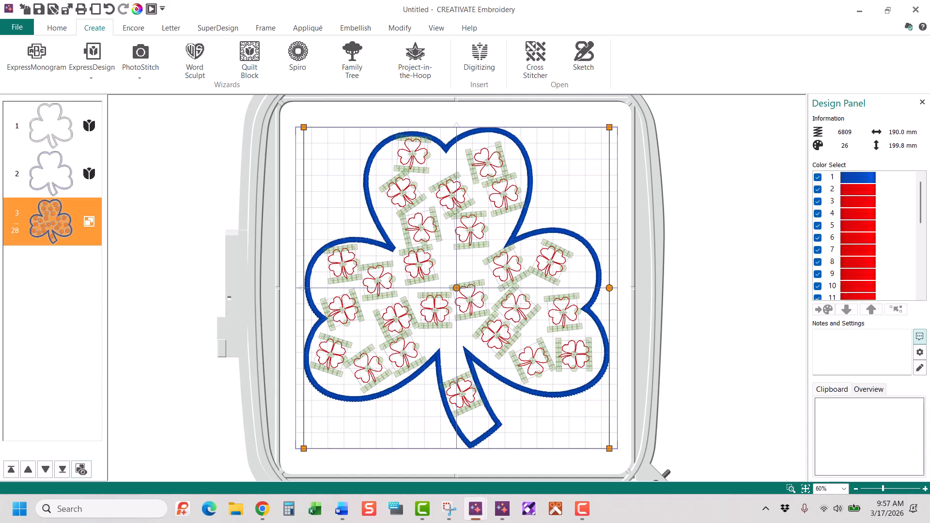
click(82, 468)
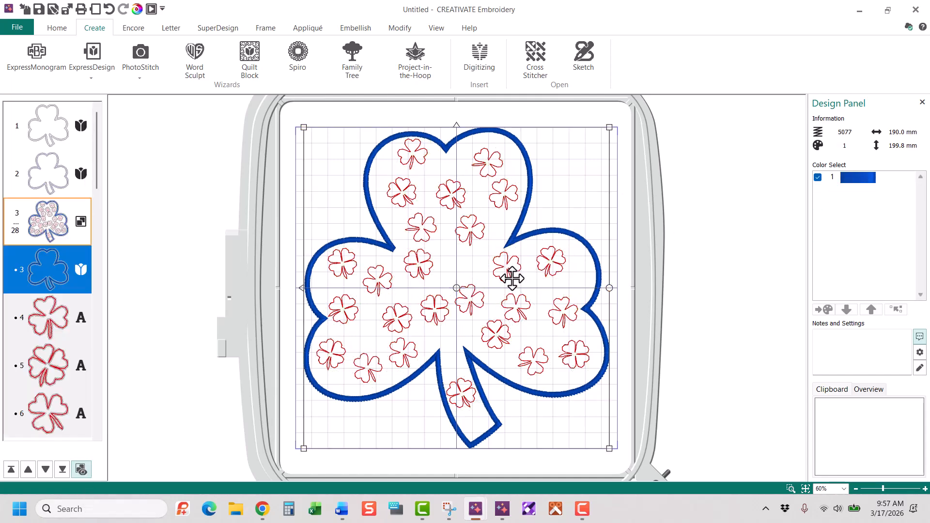
click(463, 393)
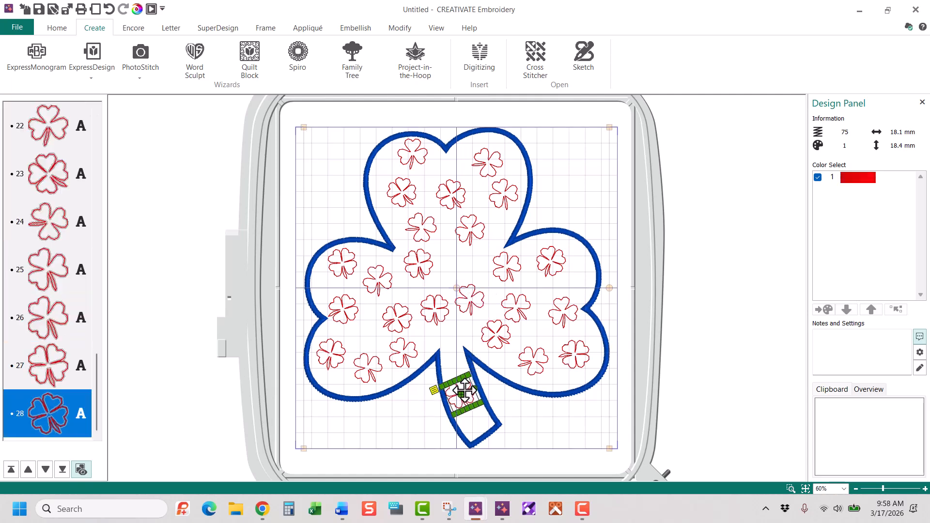
drag(464, 390, 472, 410)
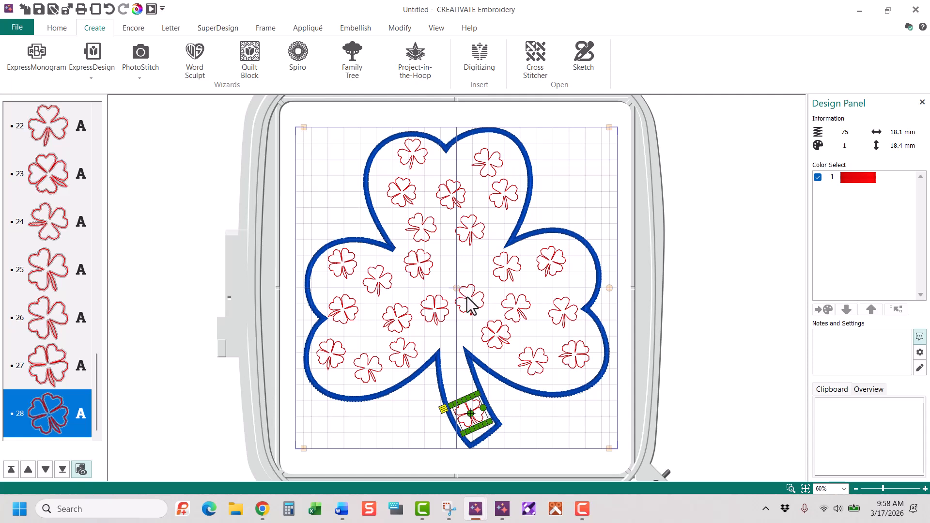
Copy a three-leaf clover from the upper leaf and place the duplicate in the upper part of the stem
click(467, 230)
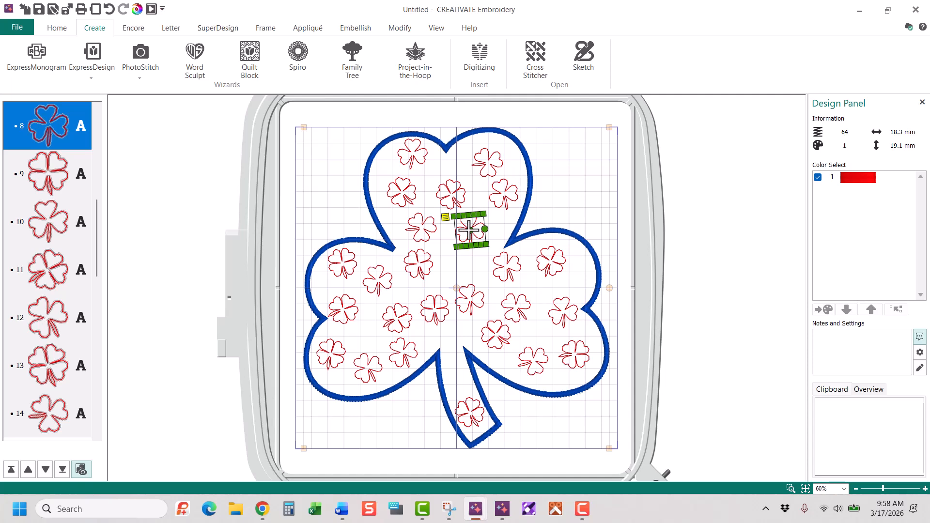
key(ctrl+c)
key(ctrl+v)
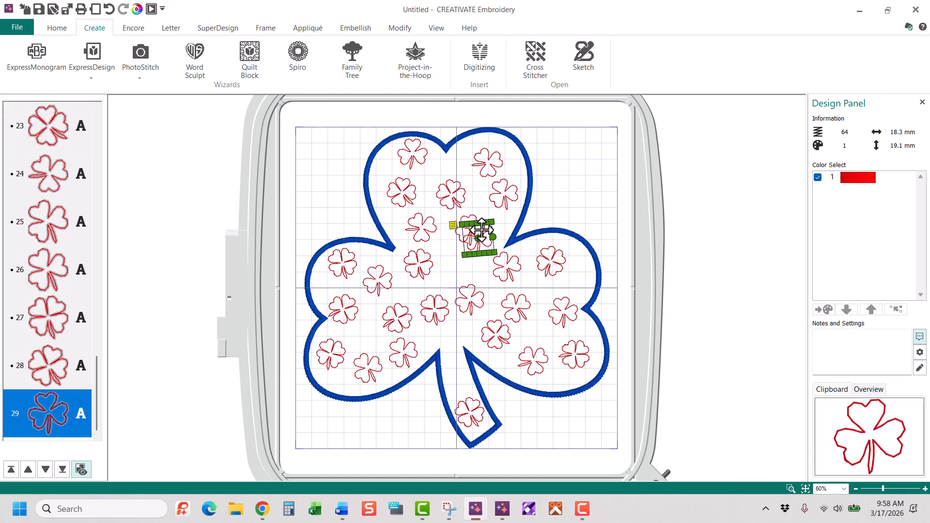
drag(468, 231, 473, 377)
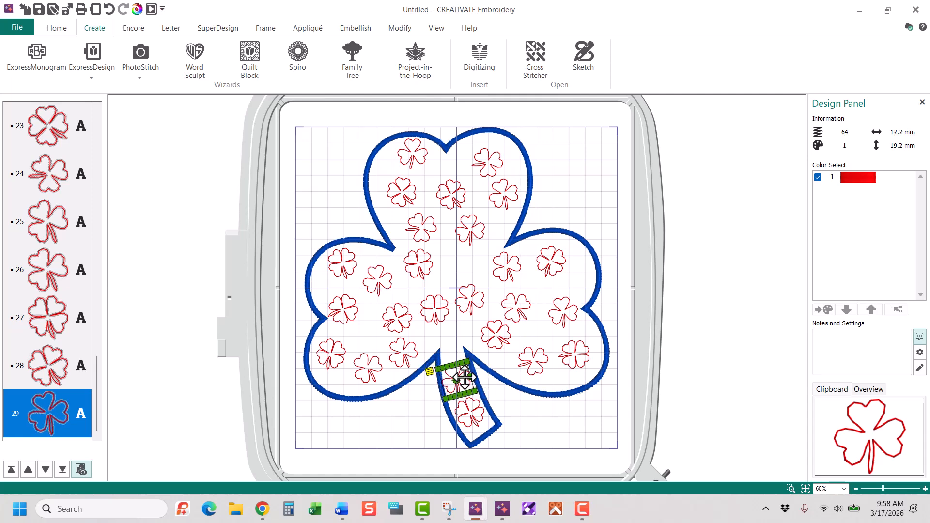
Shift the central three-leaf clover upward and move the neighbouring four-leaf clover into the gap above the stem
drag(473, 291, 472, 261)
click(437, 306)
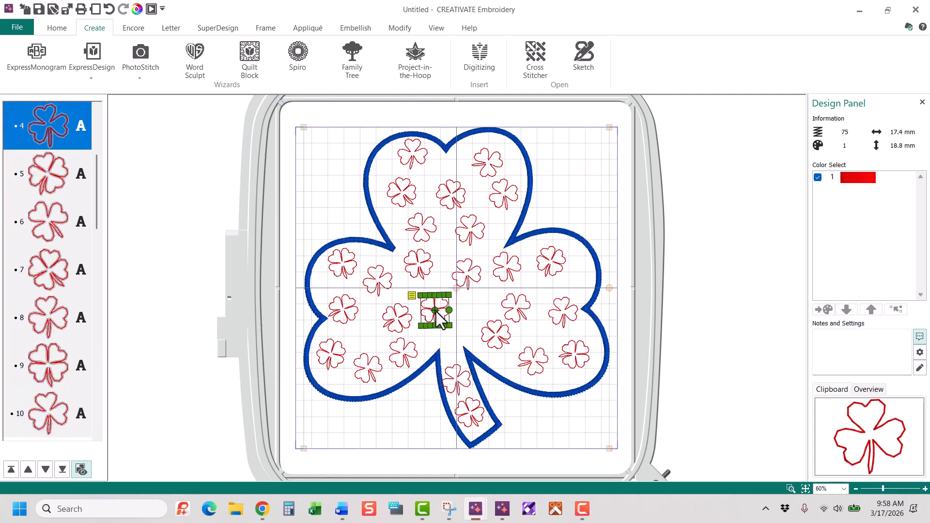
drag(436, 303, 450, 315)
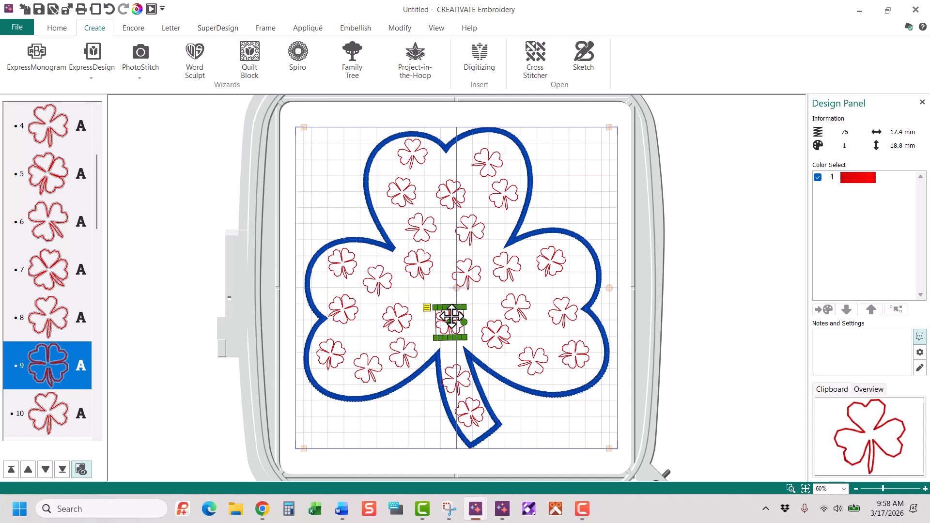
Inspect the individual clovers inside the grouped design by selecting several of them one at a time
click(467, 269)
click(409, 314)
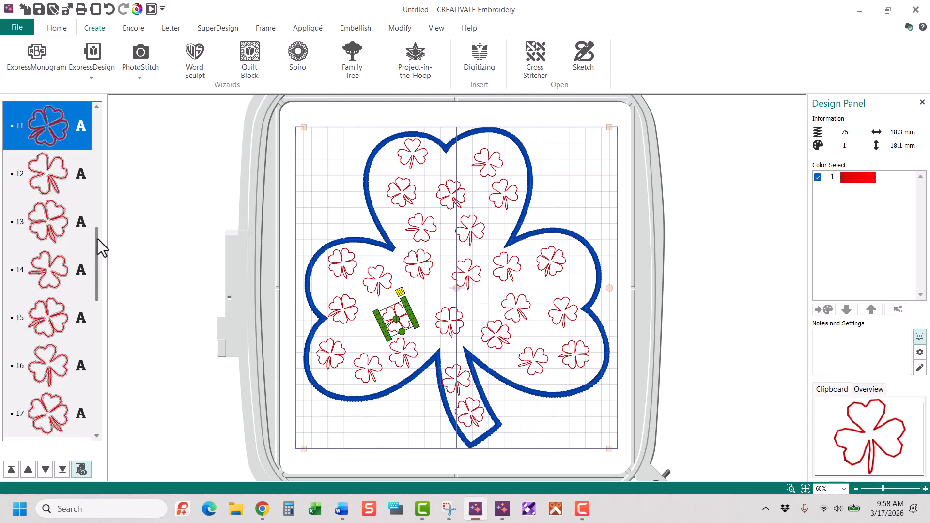
drag(97, 239, 97, 123)
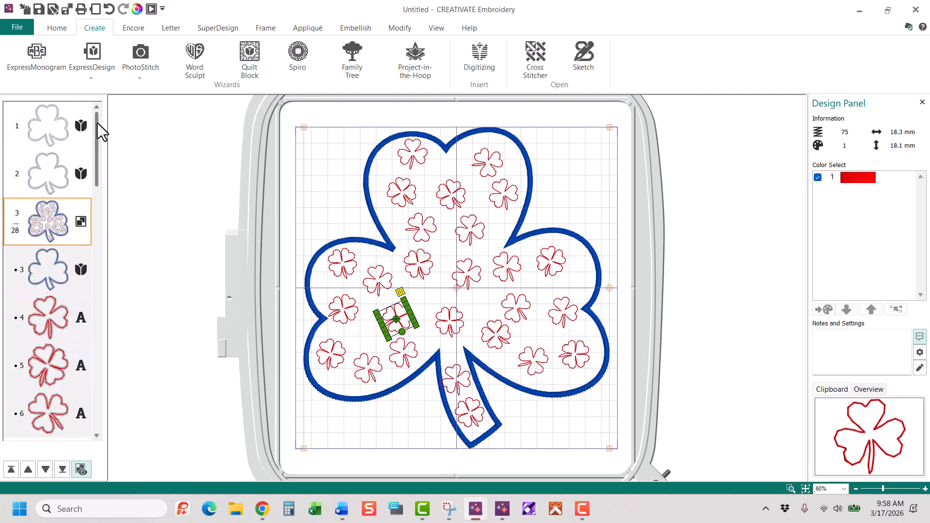
click(52, 313)
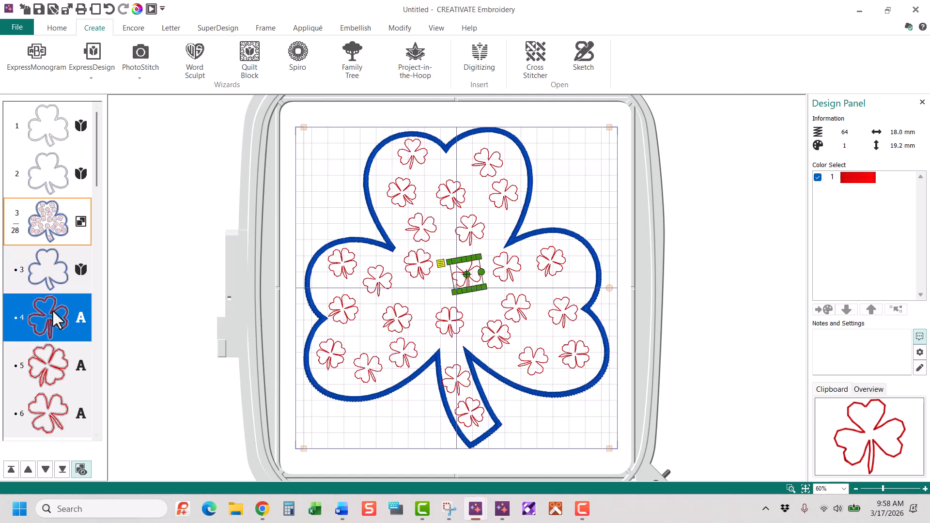
click(56, 359)
click(55, 390)
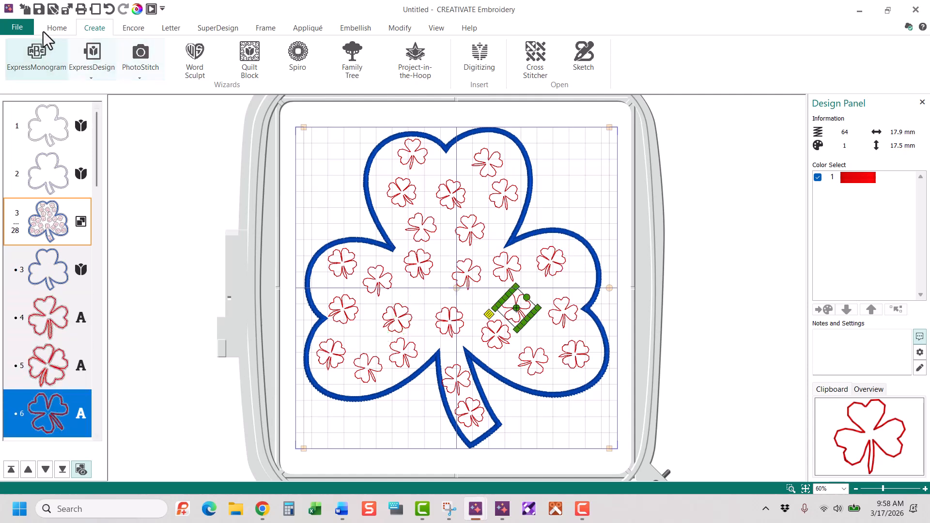
Combine the selected satin clover group into one design and apply ColorSort to it
click(54, 28)
click(61, 224)
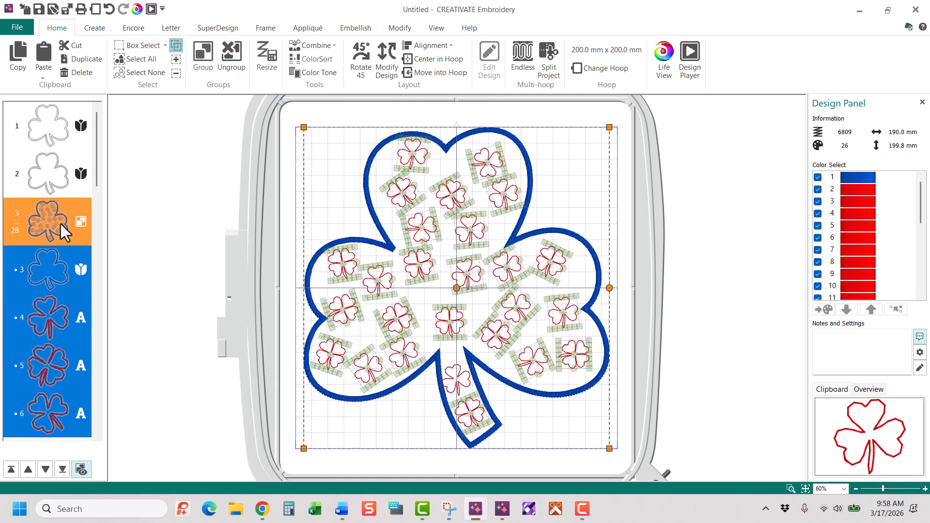
click(311, 45)
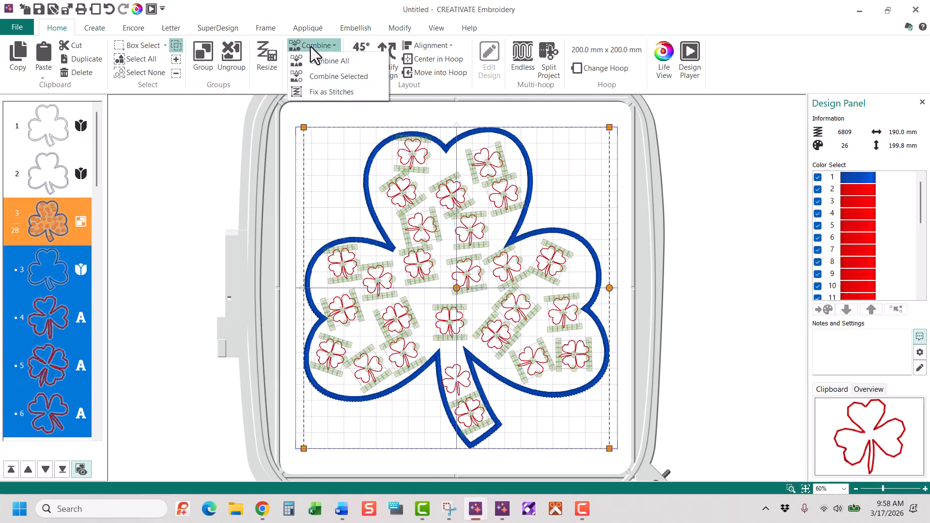
click(330, 76)
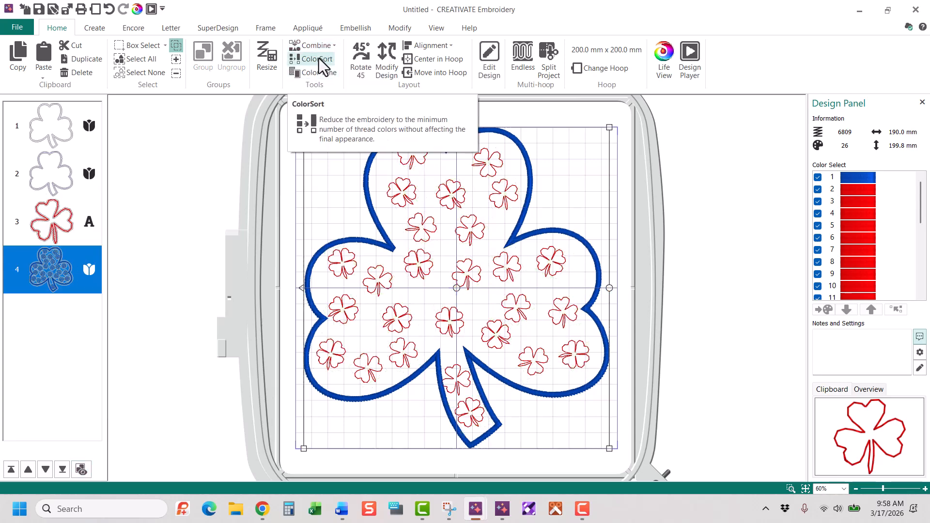
click(319, 59)
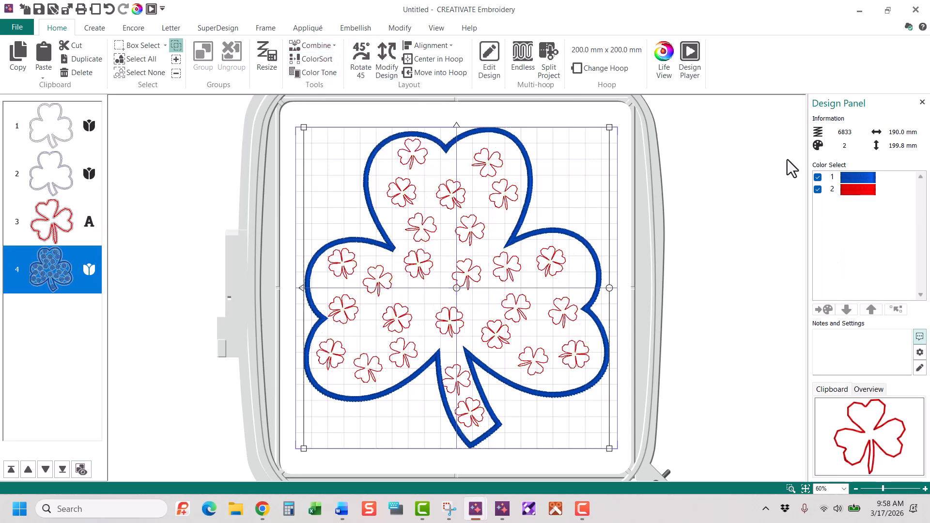
Check the thread colors of the combined satin design and of the running-stitch clover outline
click(855, 177)
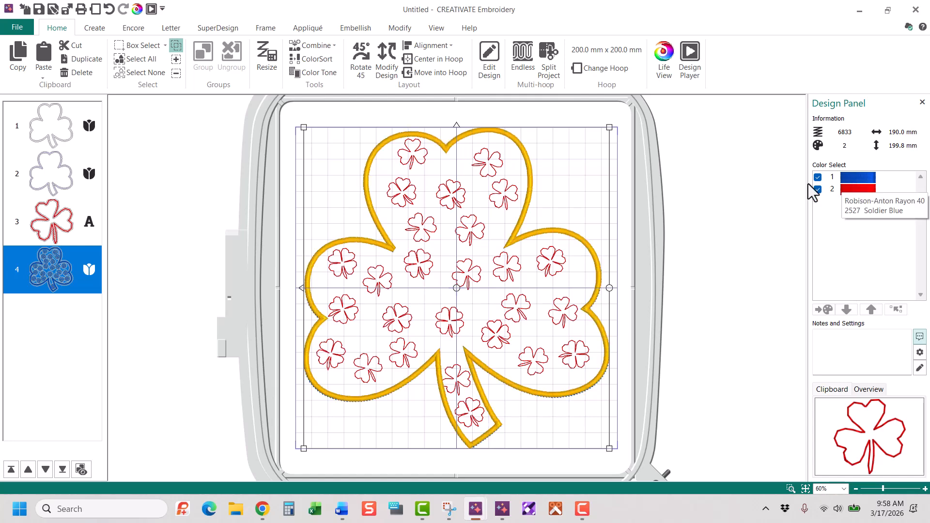
click(54, 127)
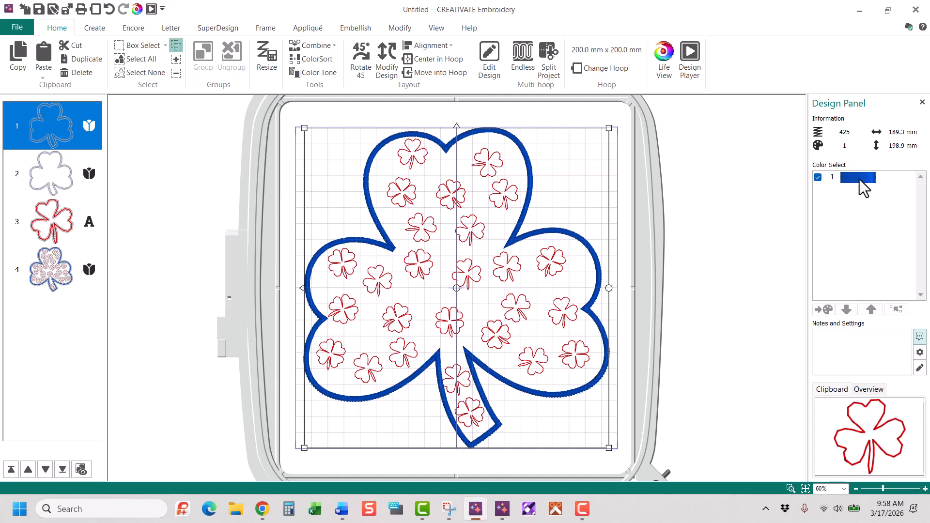
mouse_move(858, 179)
Recolor the second shamrock outline's thread to Robison-Anton Rayon 40 shade 2502 Memphis Belle, using the Standard quick color theme
click(45, 185)
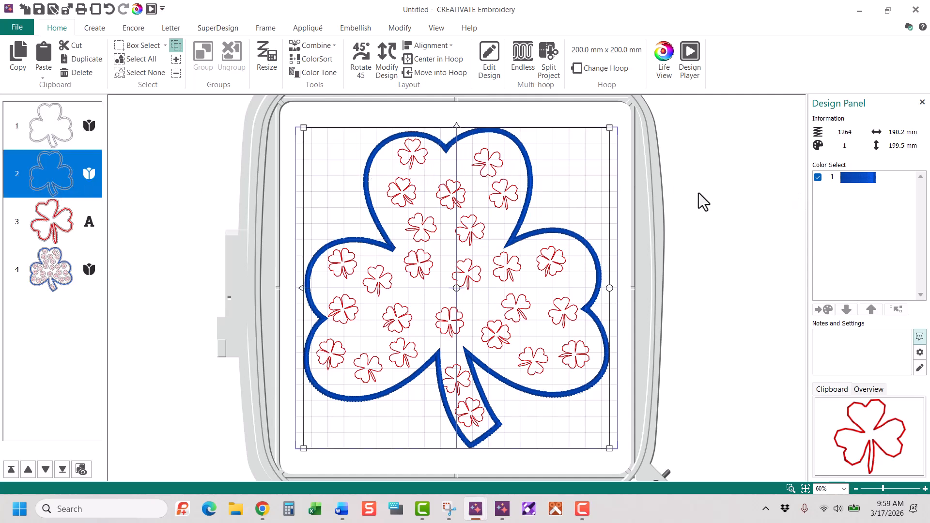
click(859, 179)
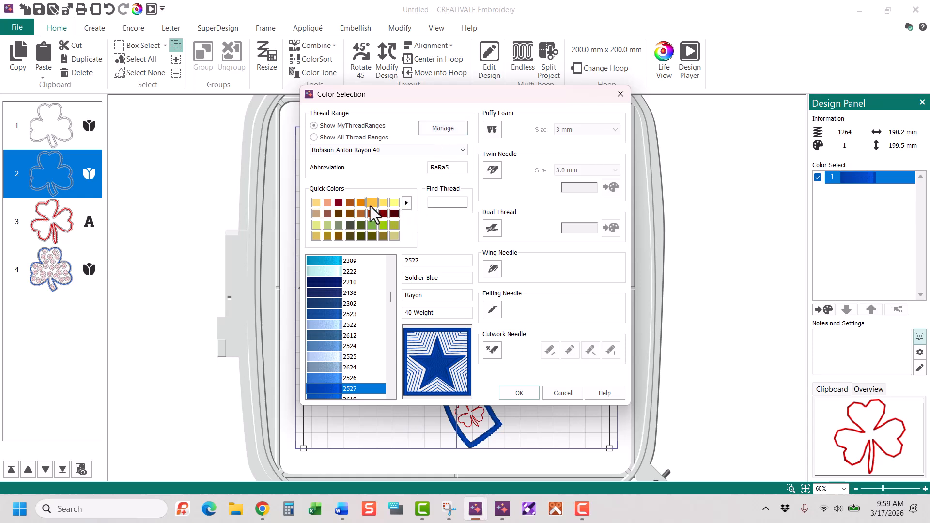
click(405, 202)
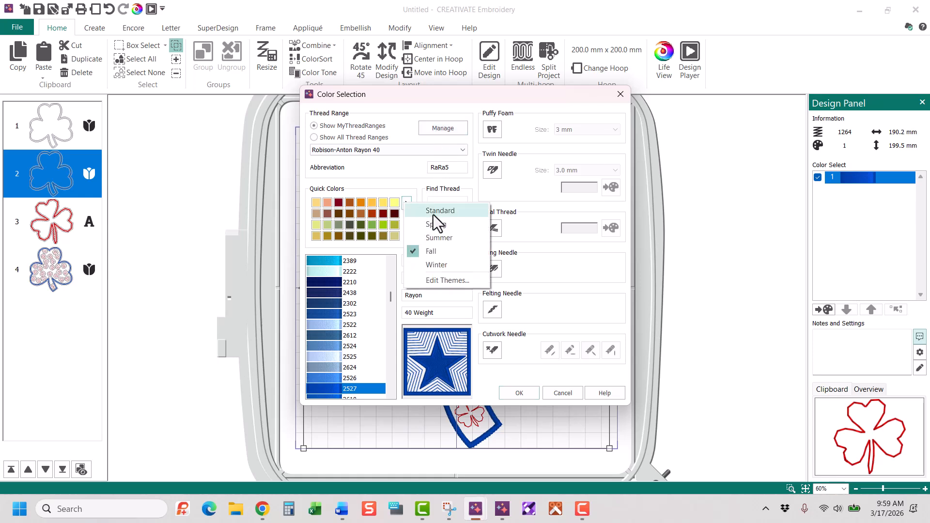
click(432, 215)
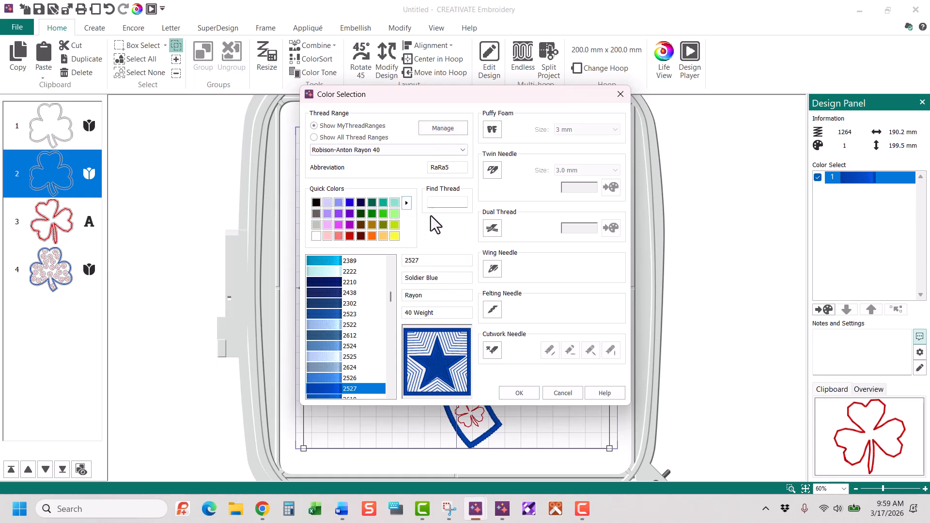
click(328, 225)
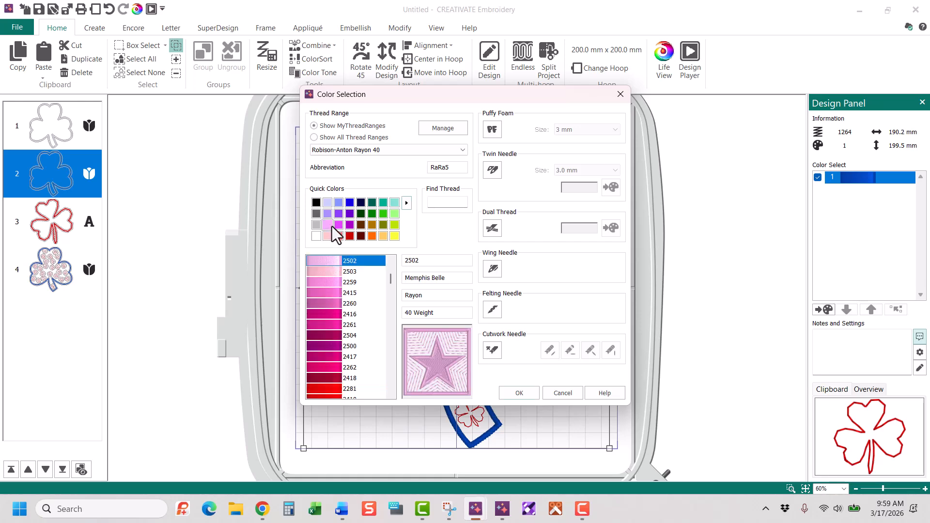
click(516, 391)
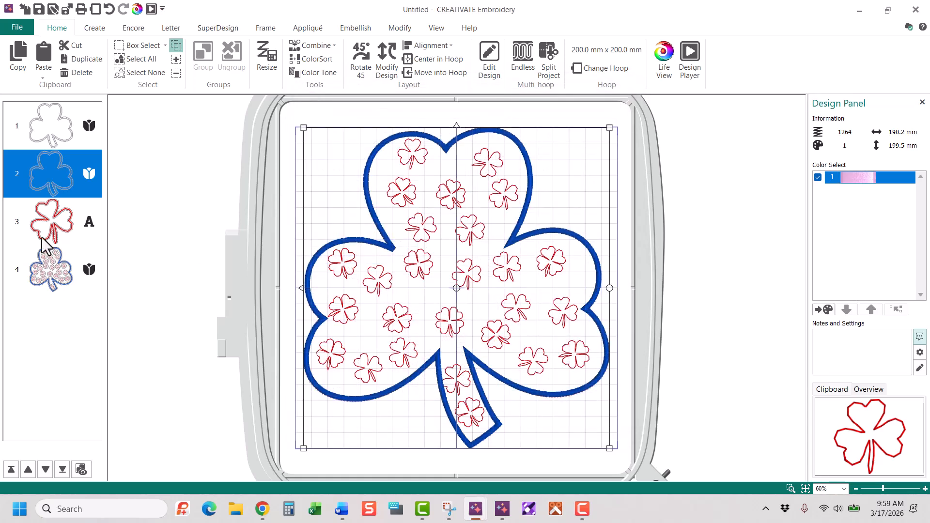
Add an Express Appliqué piece to the first running-stitch shamrock outline, using the first green swatch among the recent fabrics
click(42, 212)
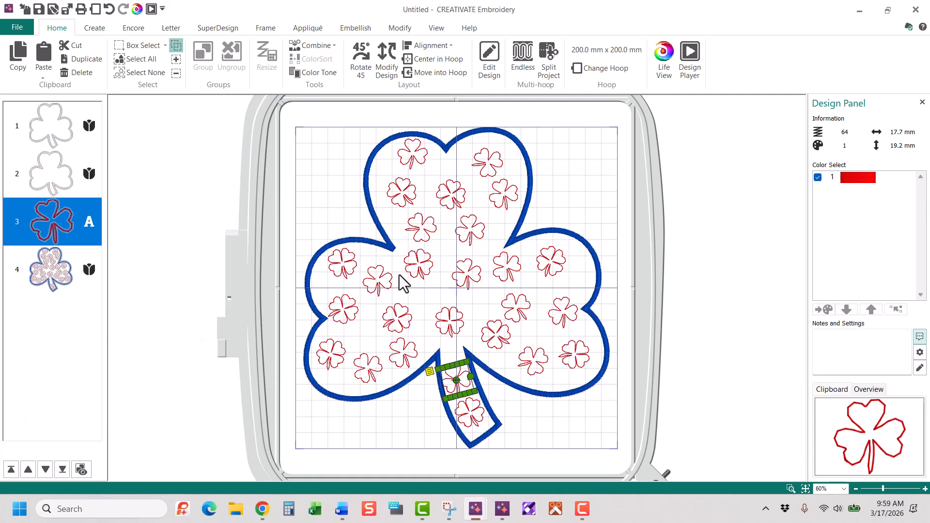
click(70, 276)
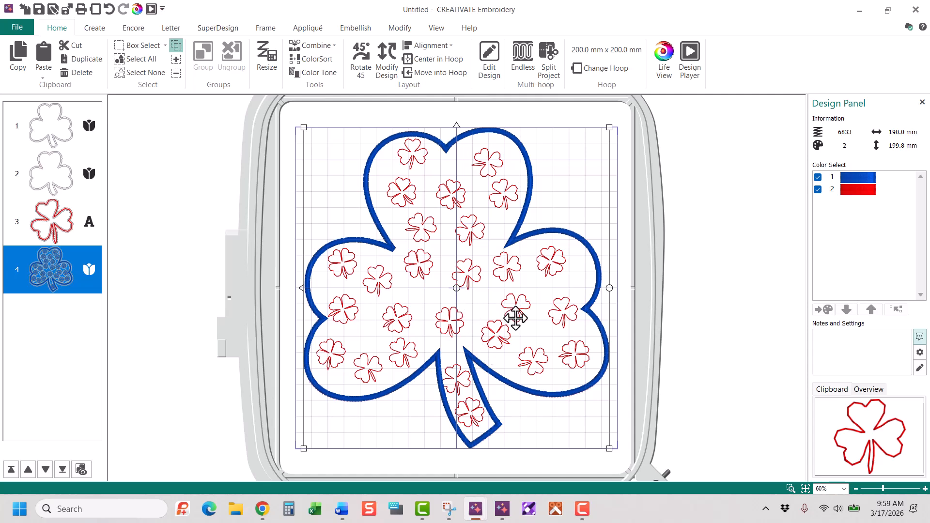
click(300, 30)
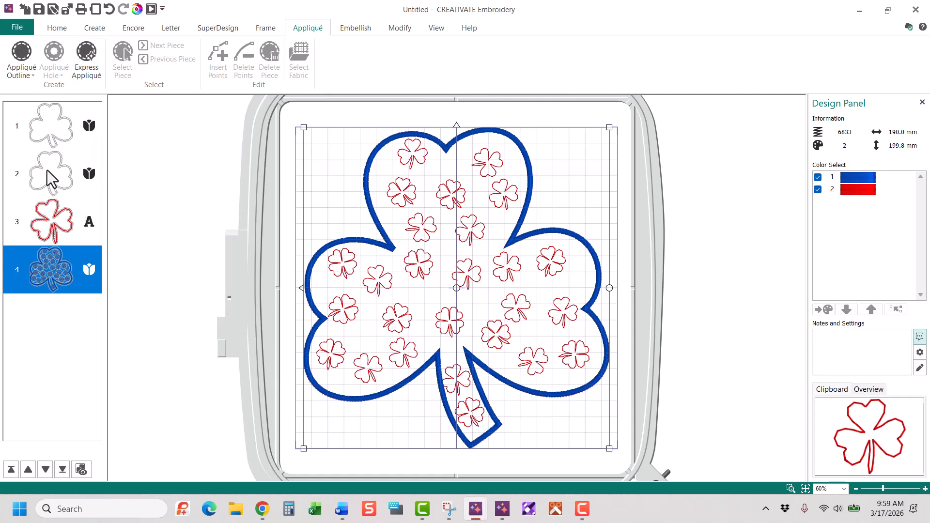
click(42, 121)
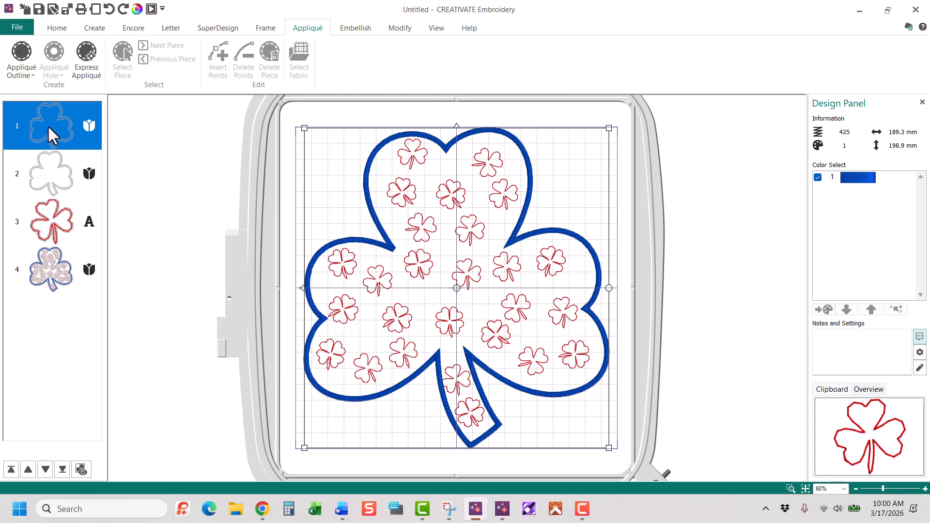
click(92, 55)
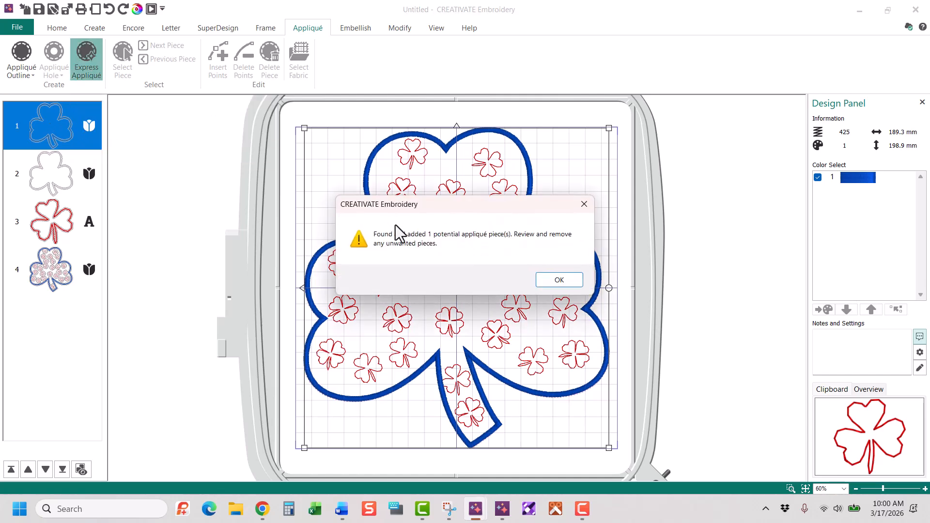
click(559, 281)
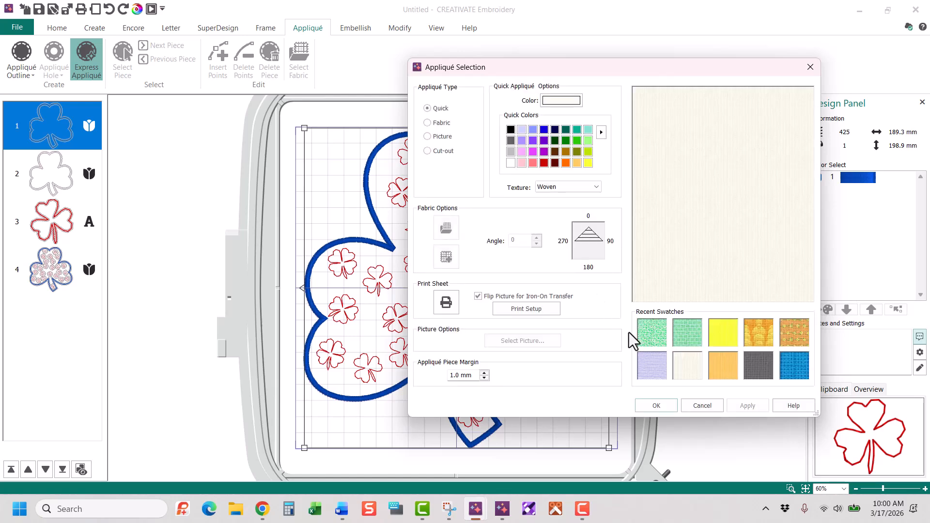
click(661, 329)
click(653, 405)
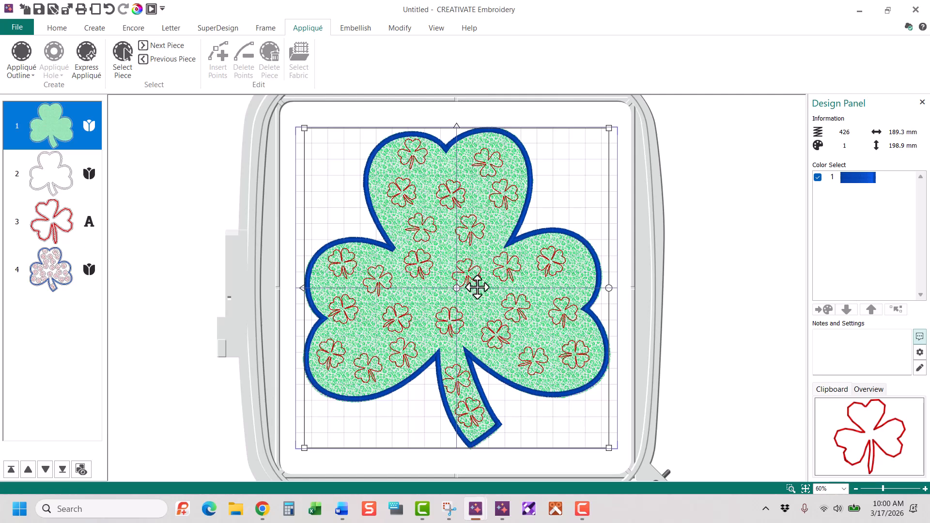
Create four-line lettering reading "Happy Saint Patrick's Day" in the Corinthian 15-35mm font at 15 mm
click(168, 27)
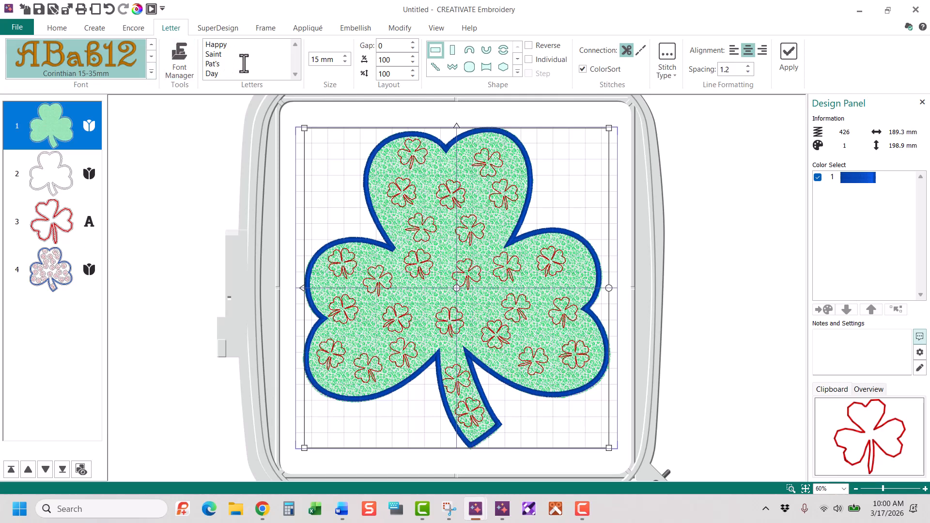
drag(223, 69, 199, 65)
text(Patrick's)
click(792, 57)
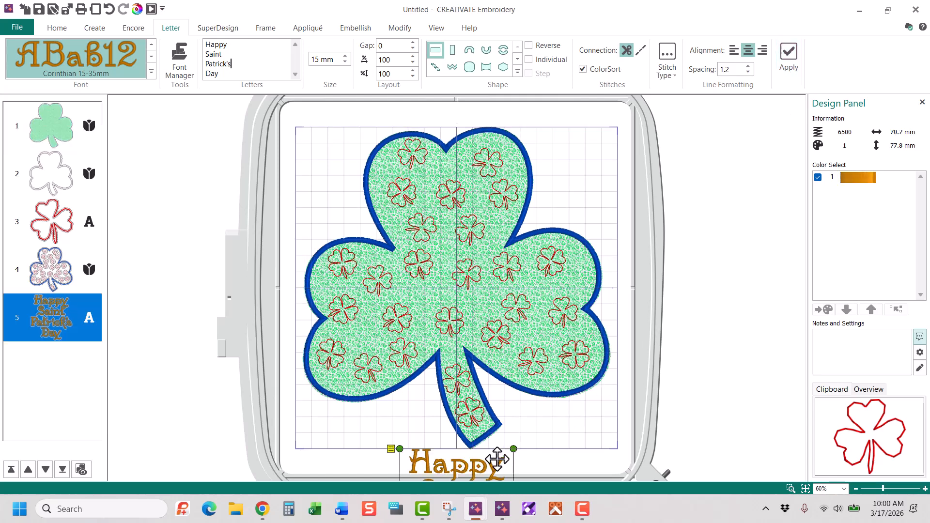
Move the lettering onto the middle of the shamrock and enlarge it slightly
drag(498, 458, 491, 209)
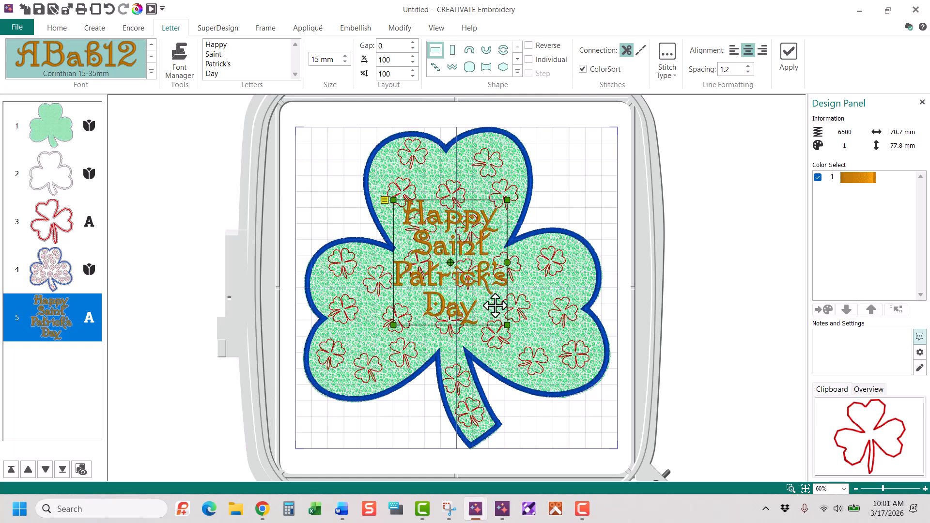
drag(506, 325, 509, 330)
click(508, 330)
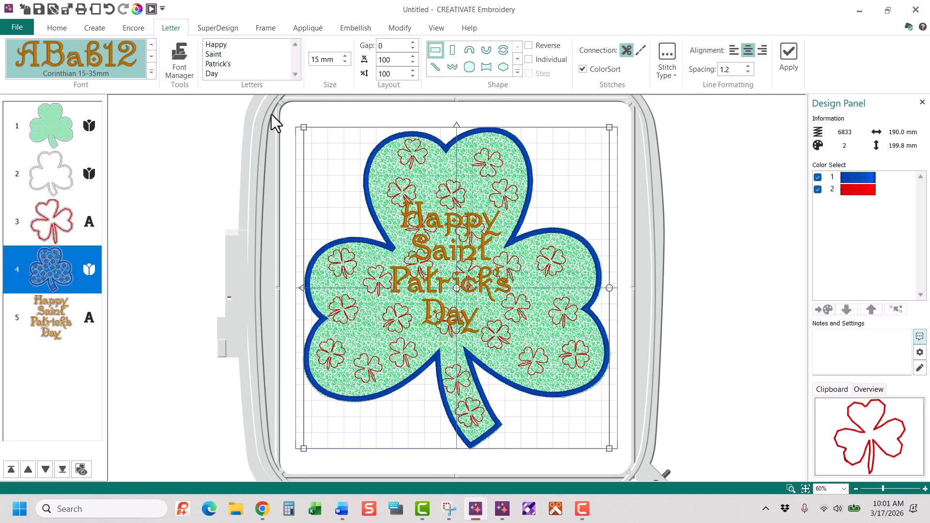
Review the Export Appliqué Pieces options and close them without exporting
click(11, 30)
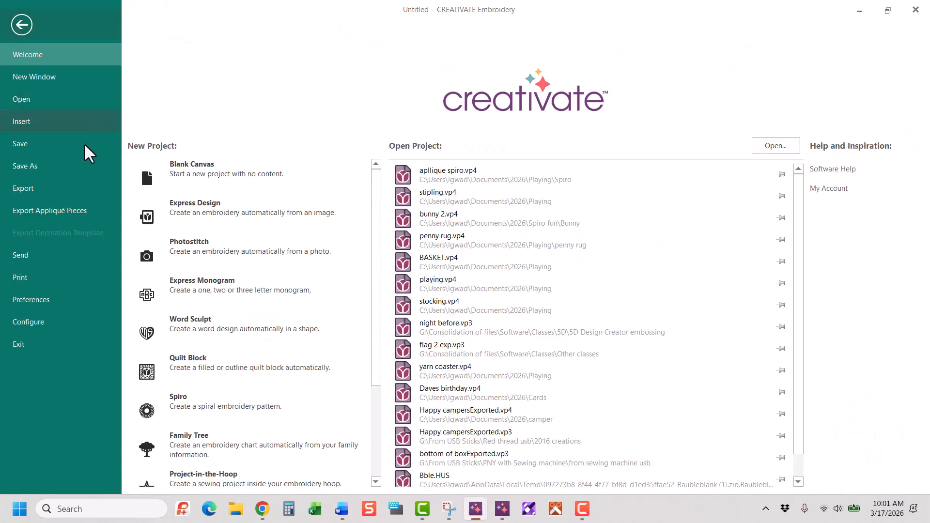
click(72, 213)
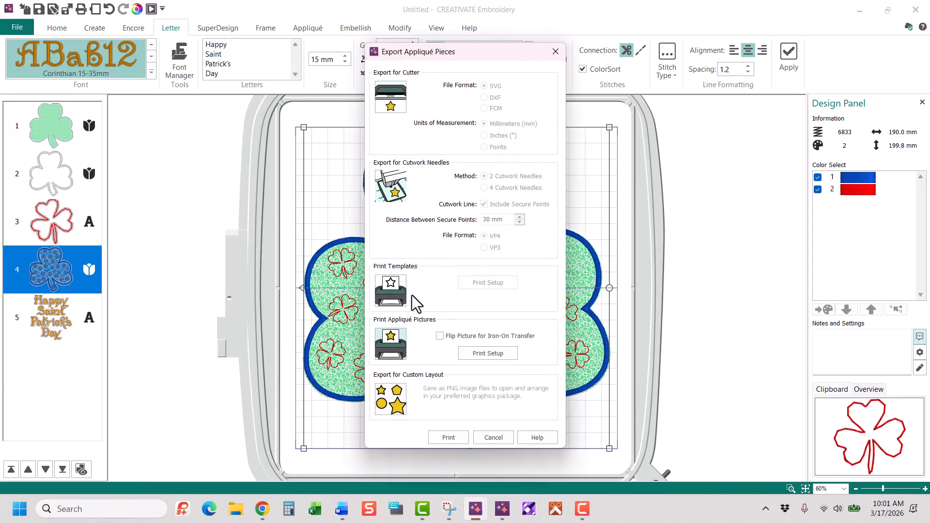
click(493, 439)
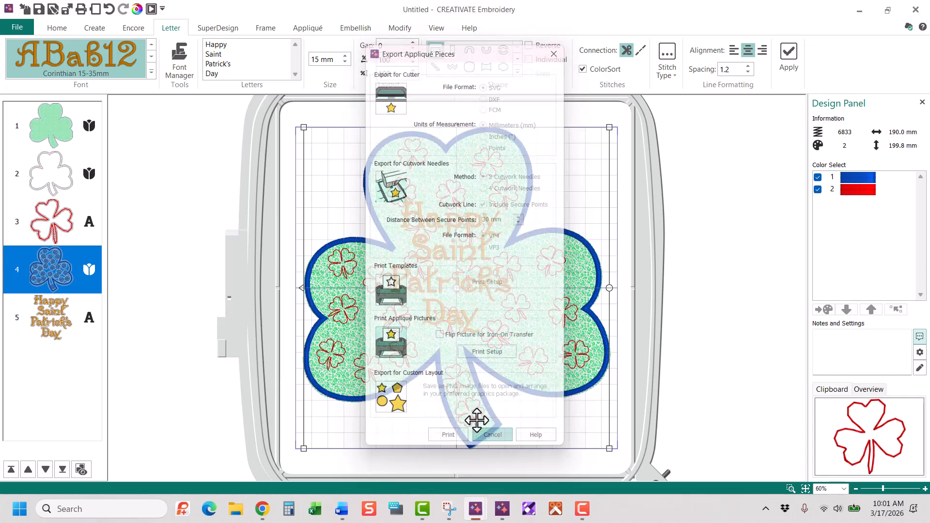